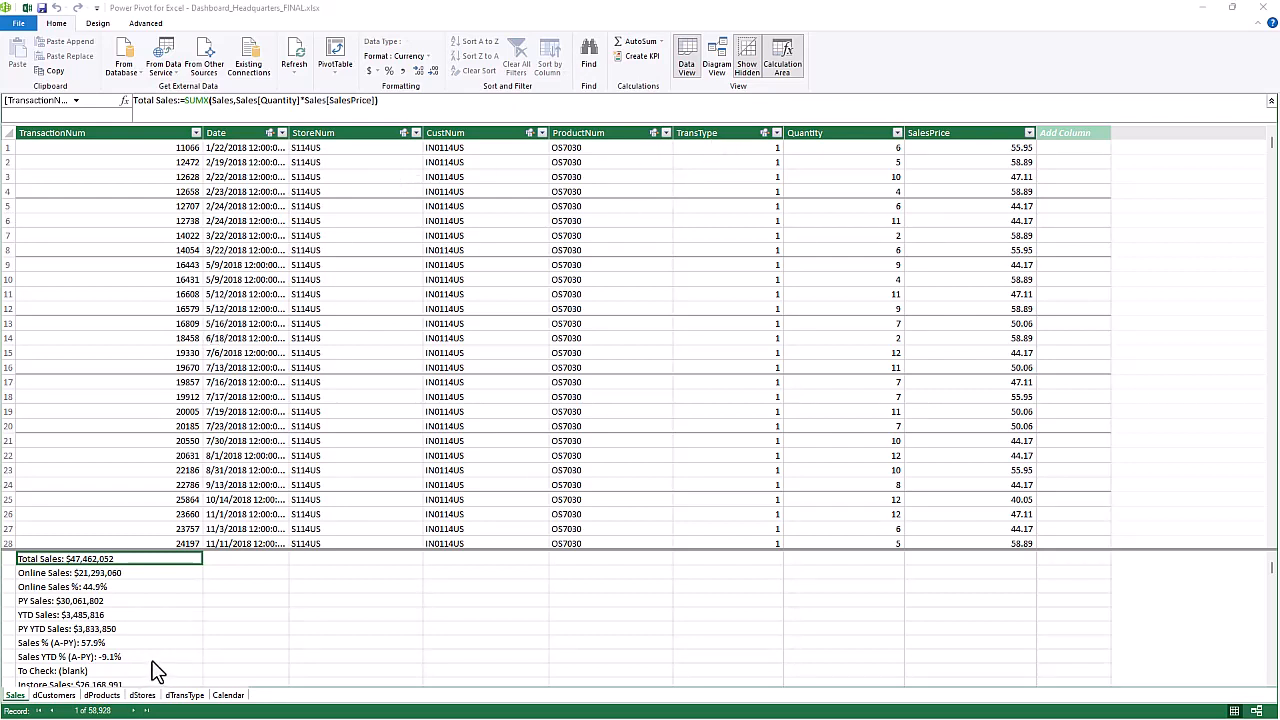
Review the Sales measures, the dProducts and dStores tables, and the diagram view of the Power Pivot data model.
scroll(155, 662, "down", 2)
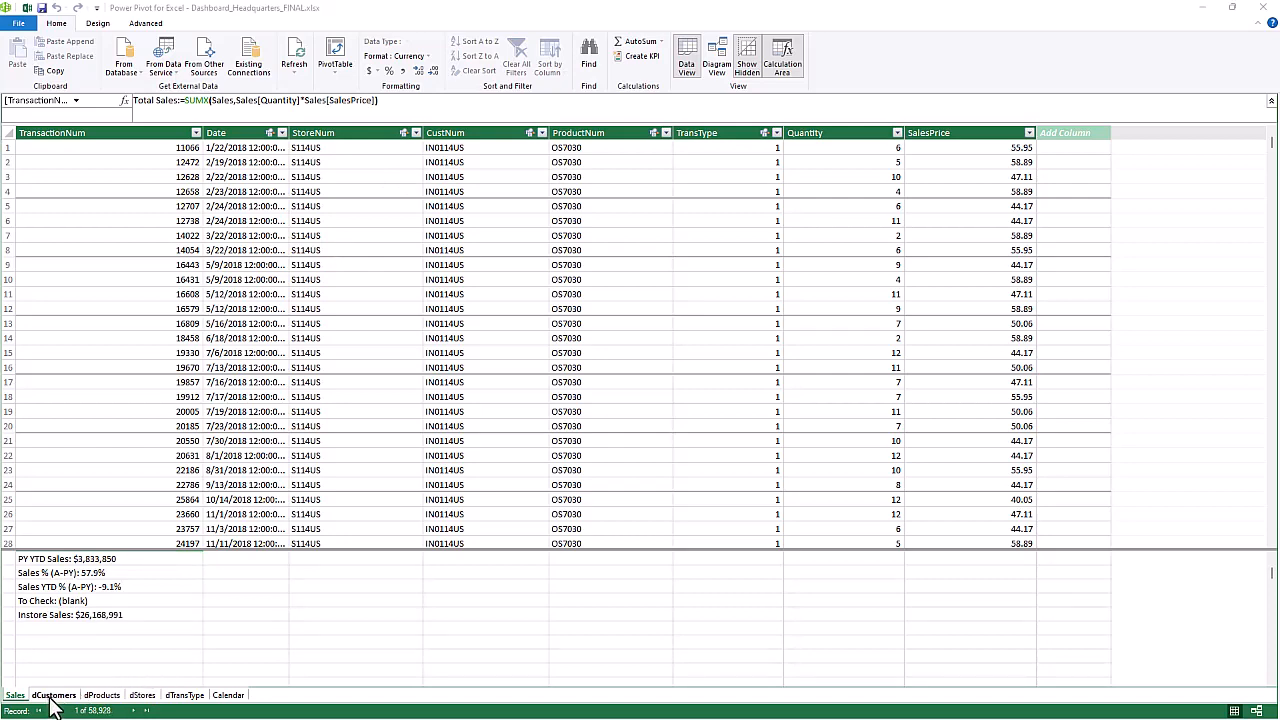
left_click(101, 695)
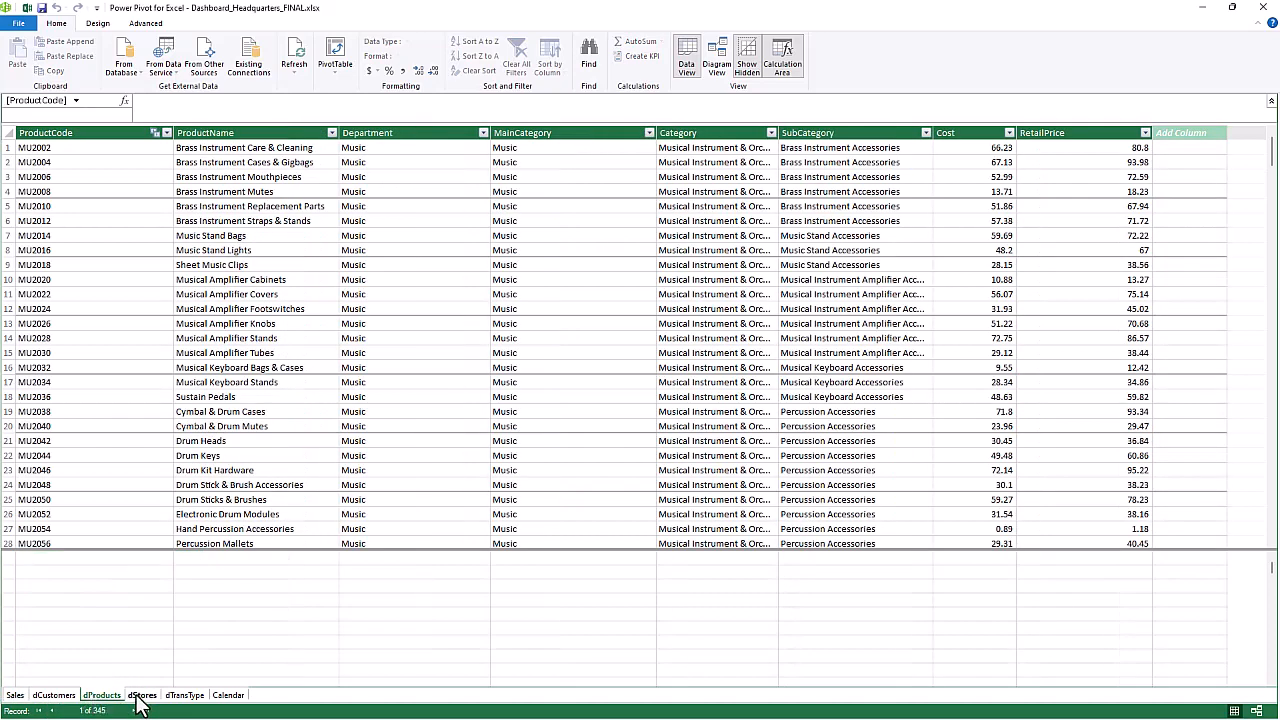
left_click(142, 695)
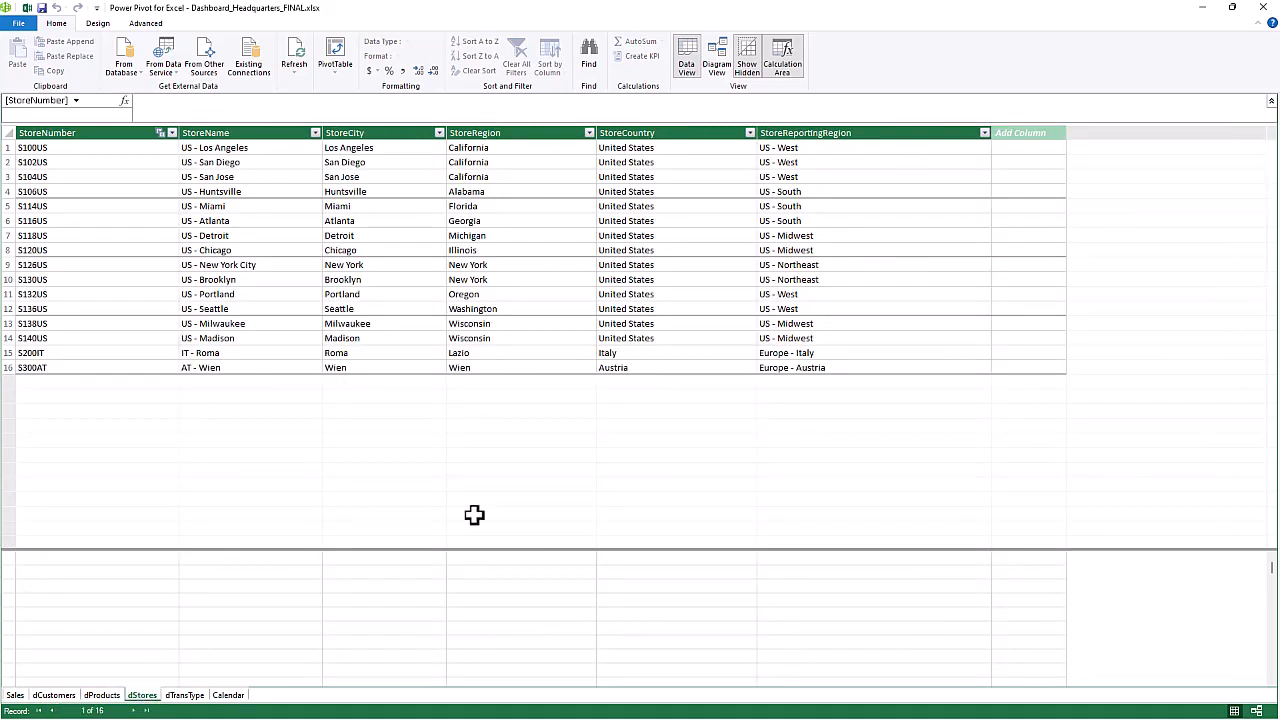
left_click(716, 66)
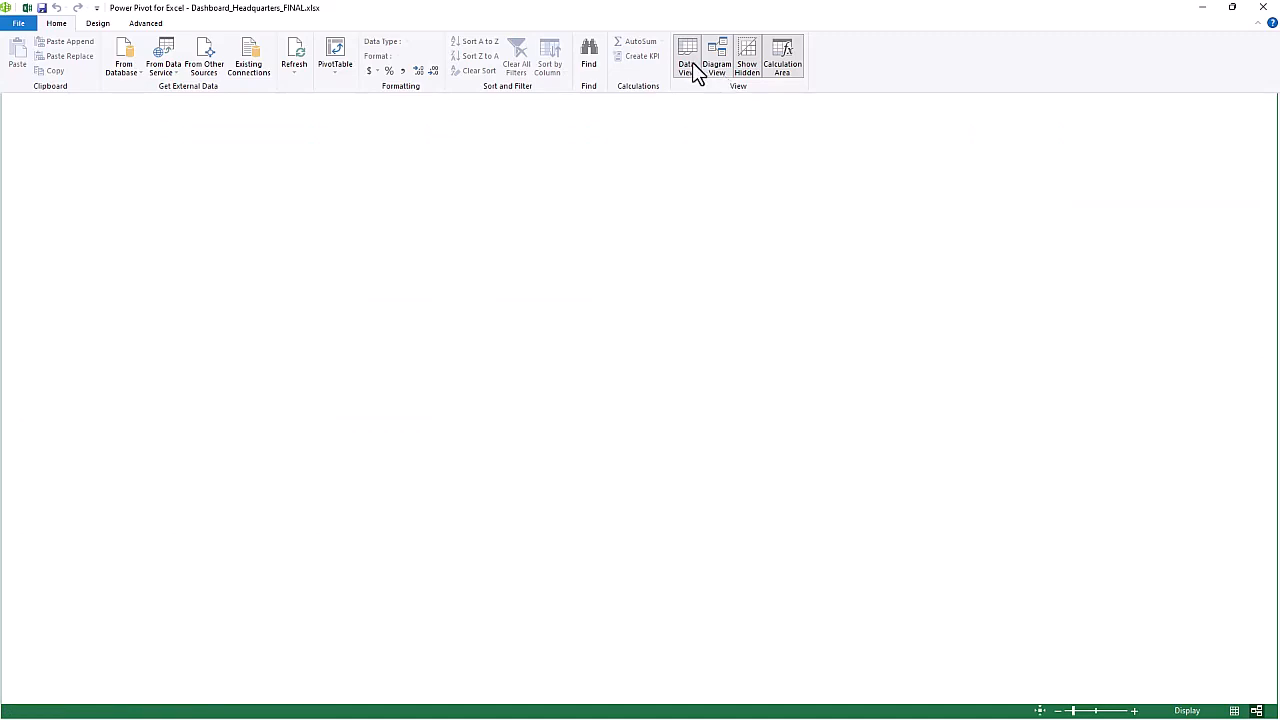
left_click(693, 63)
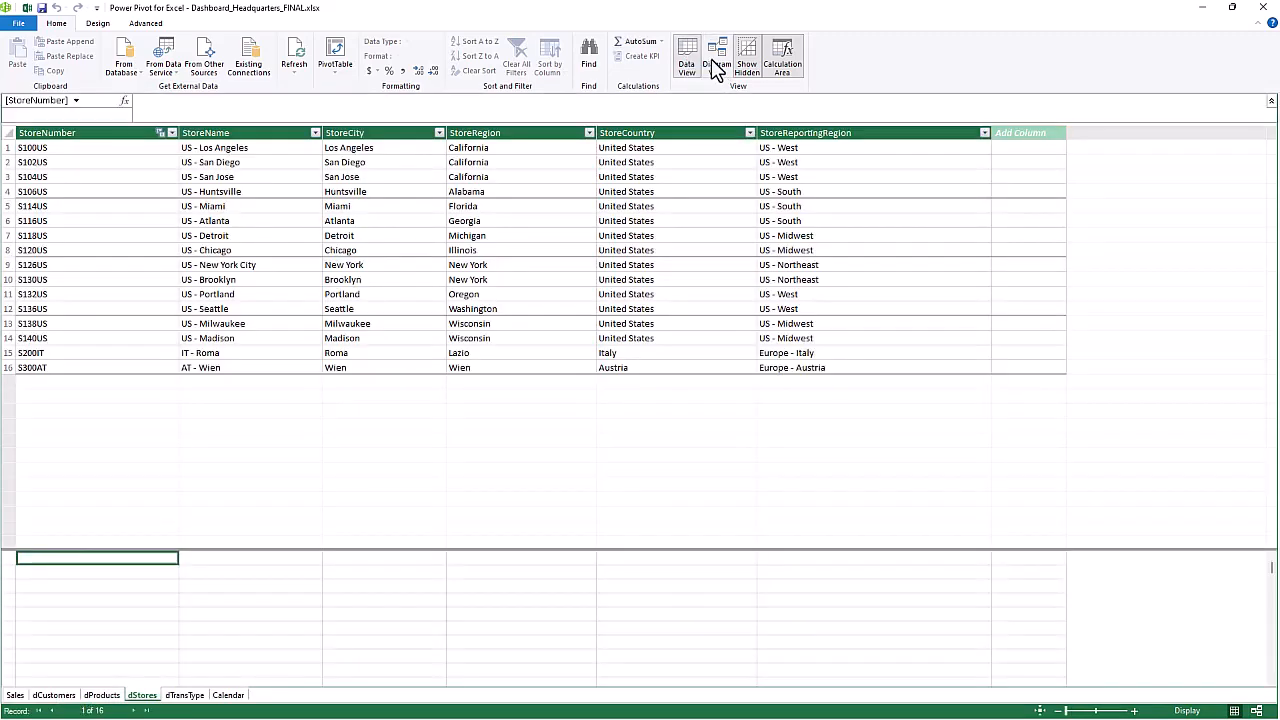
left_click(716, 64)
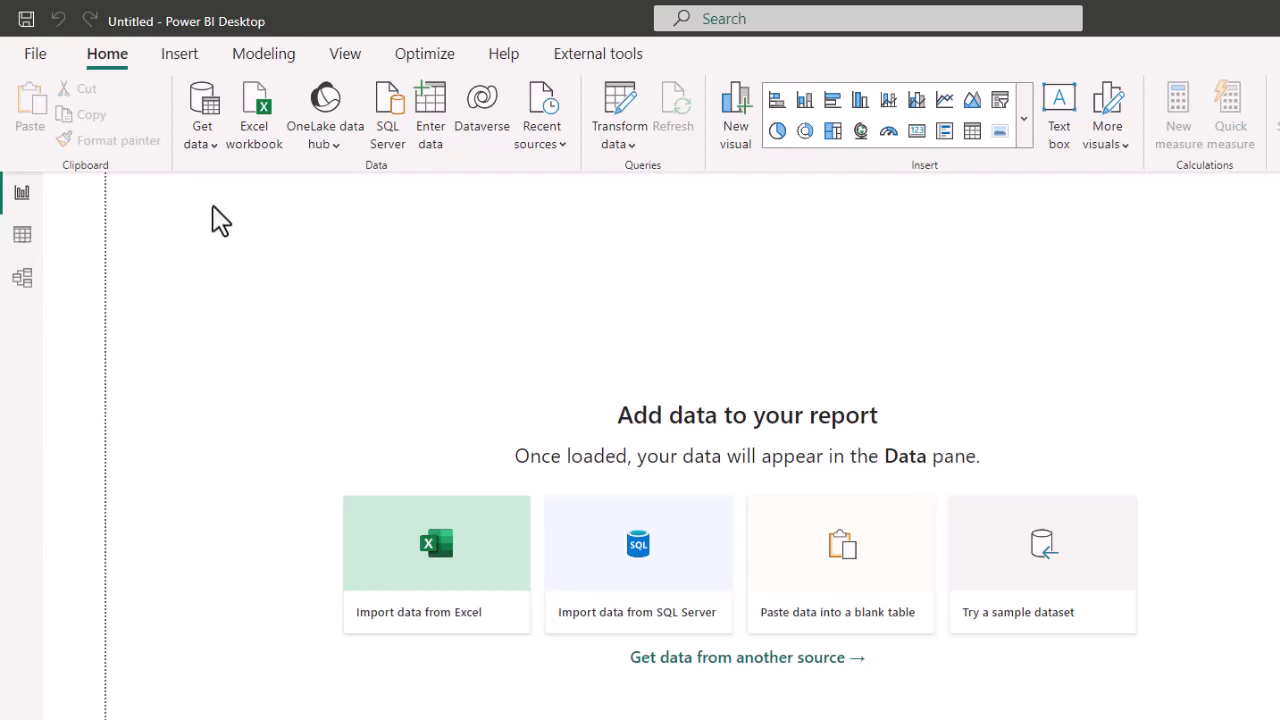
In Power BI Desktop, import the Power Query, Power Pivot and Power View contents of the Dashboard_Headquarters_FINAL workbook.
left_click(33, 54)
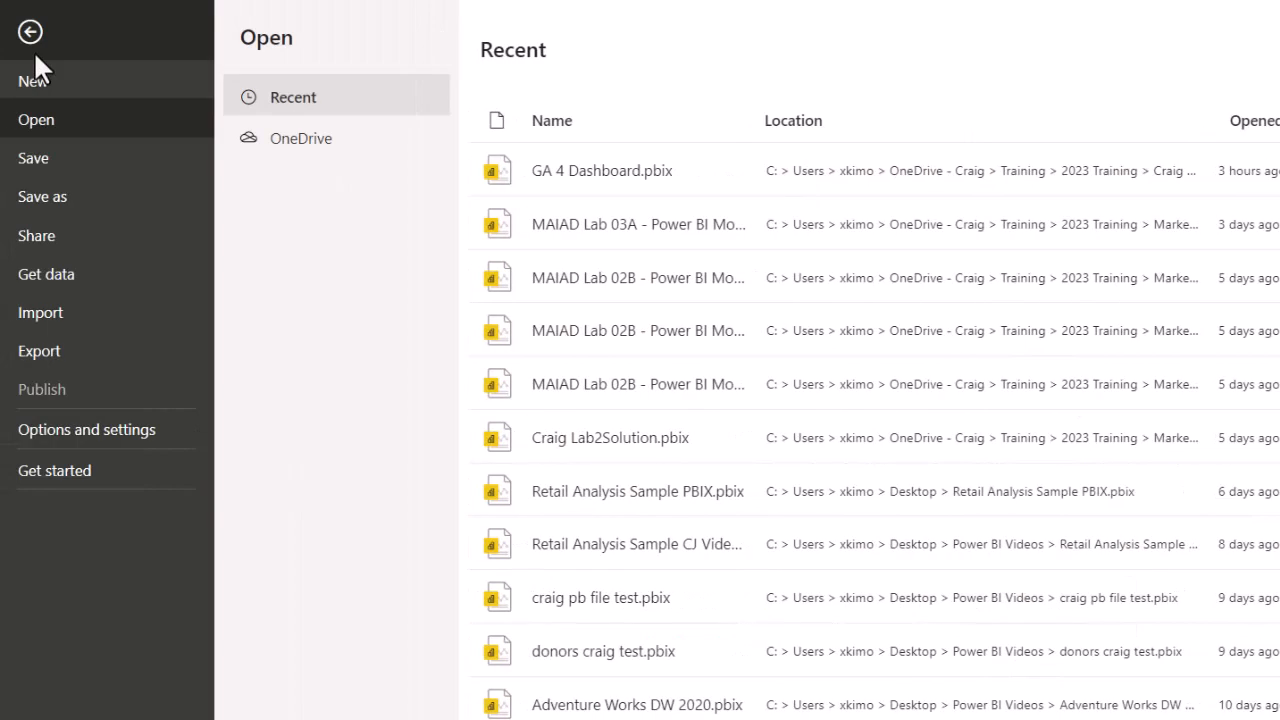
left_click(55, 318)
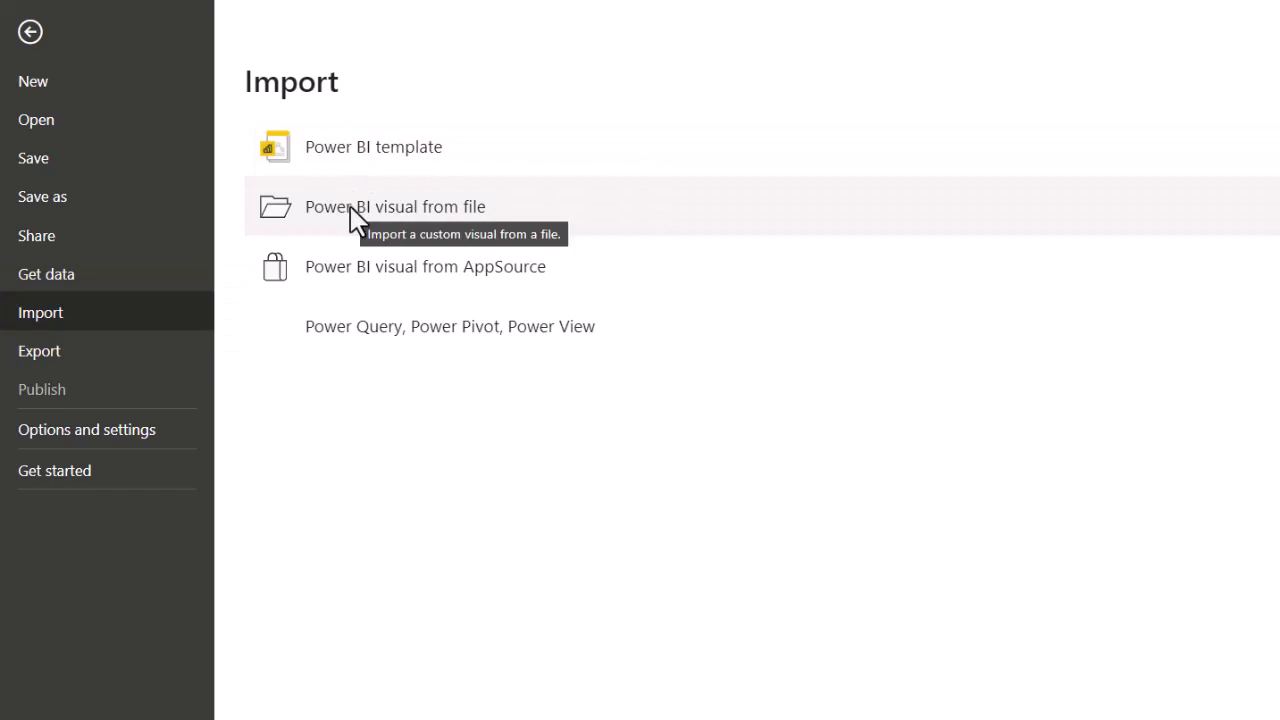
left_click(360, 325)
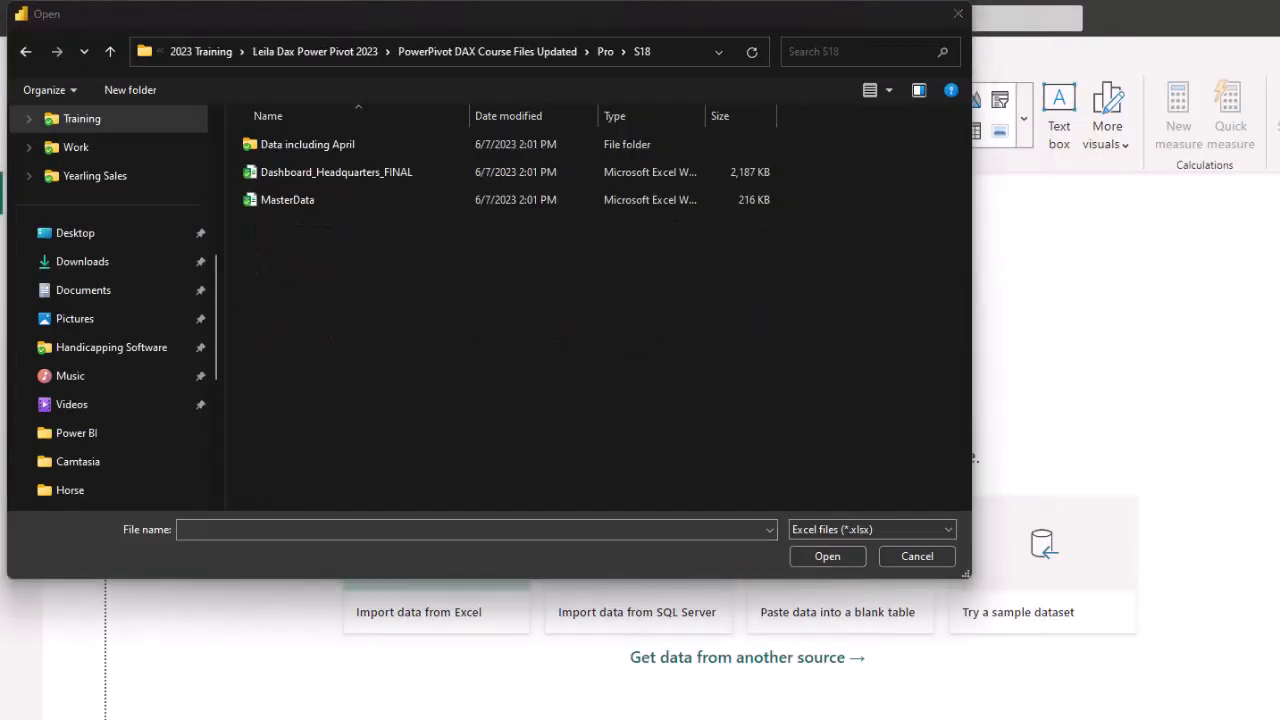
left_click(317, 177)
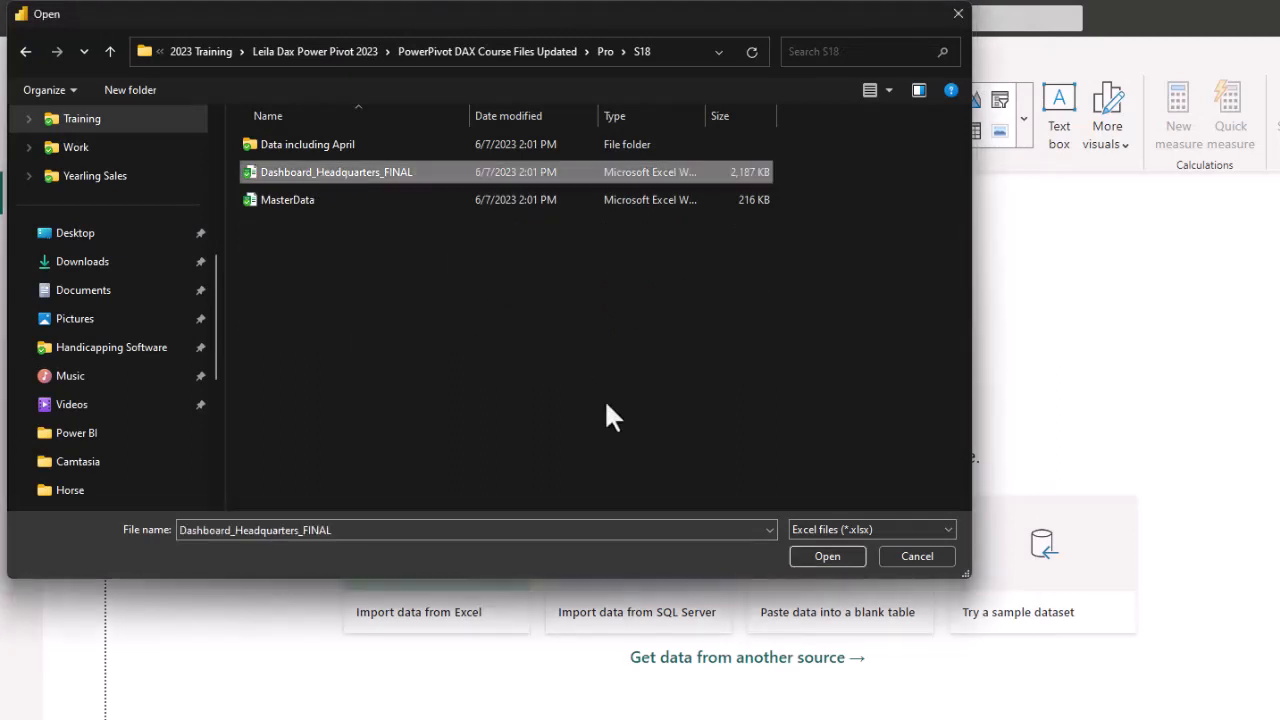
left_click(822, 556)
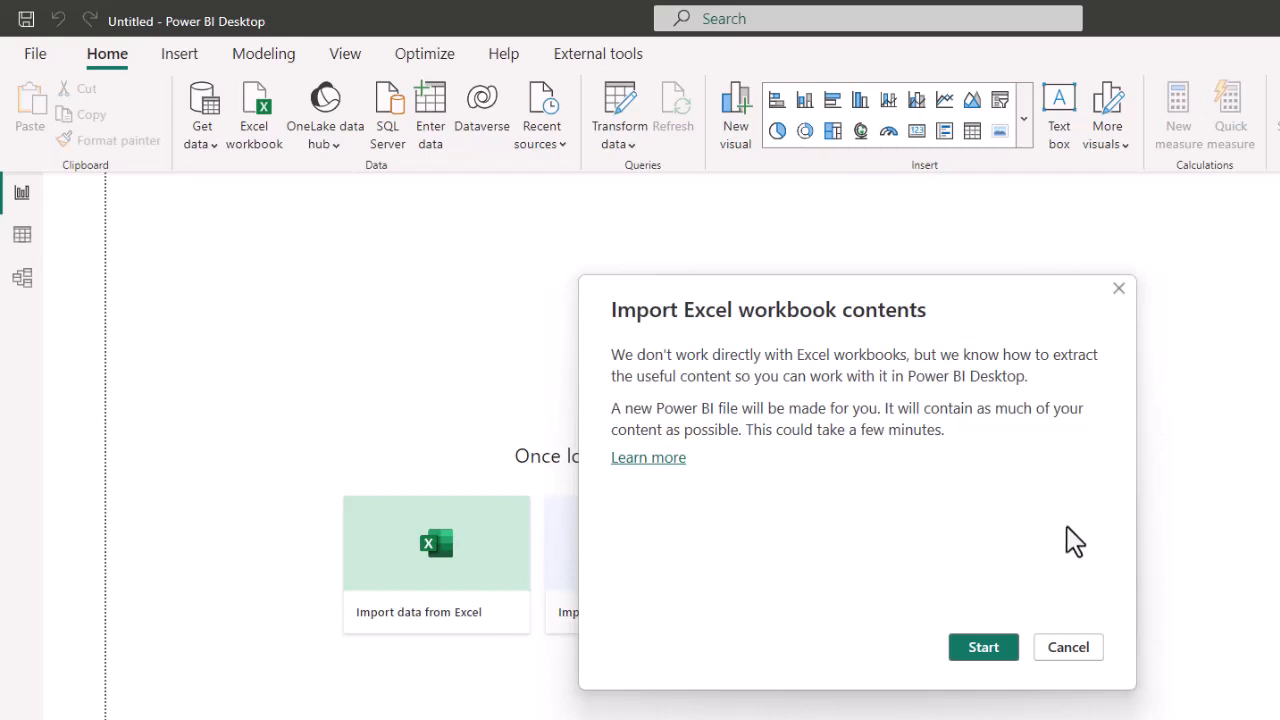
left_click(983, 650)
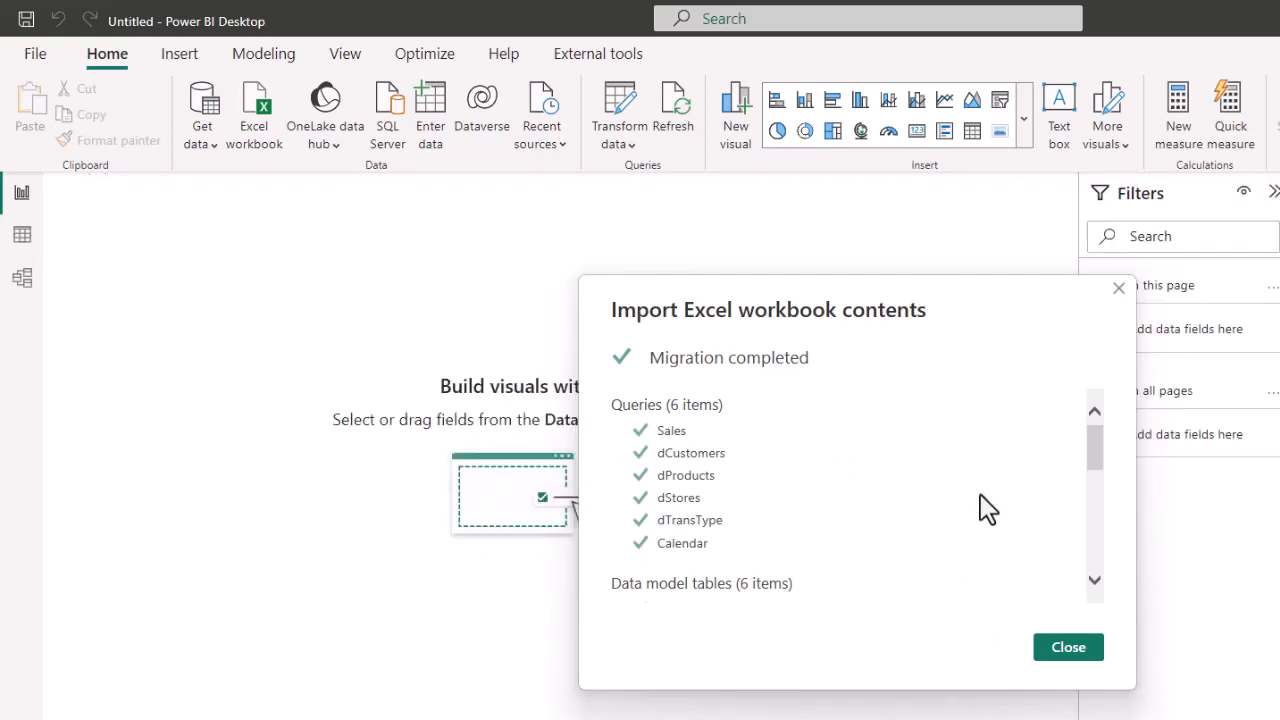
Review the migrated queries, tables and measures in the import summary, close it, and examine the table relationships in the model diagram.
scroll(980, 494, "down", 1)
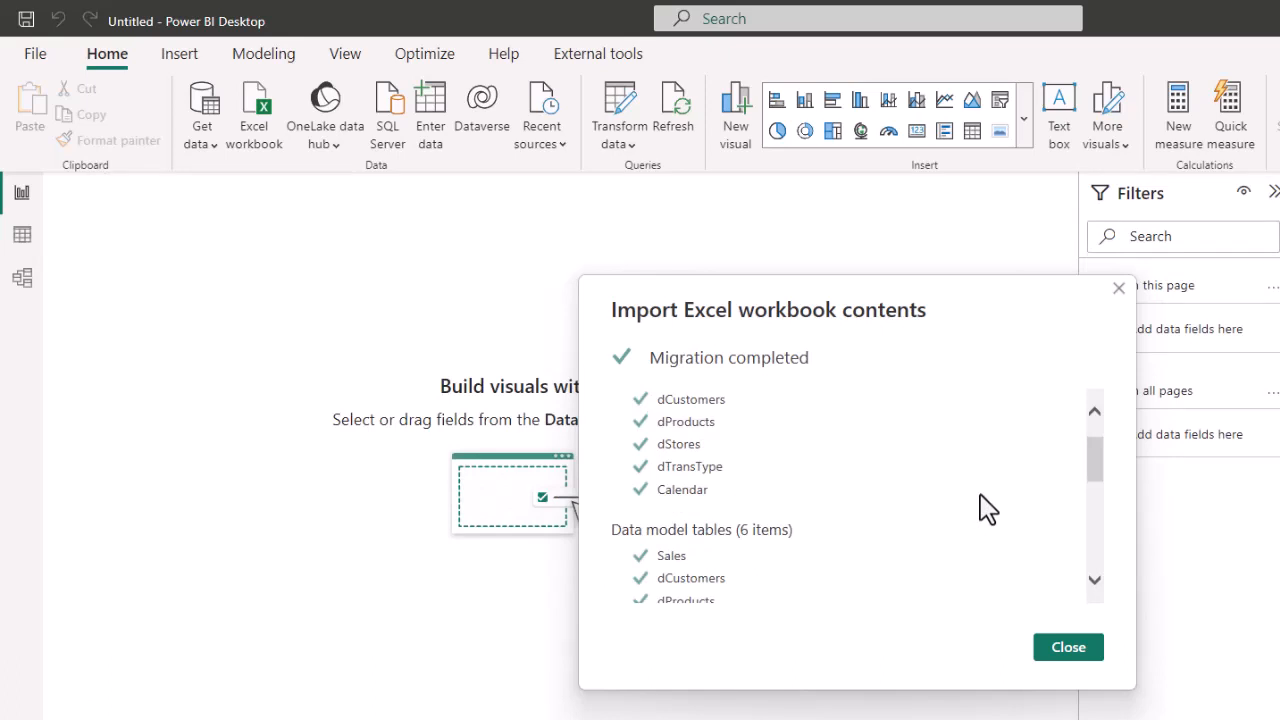
scroll(980, 494, "down", 3)
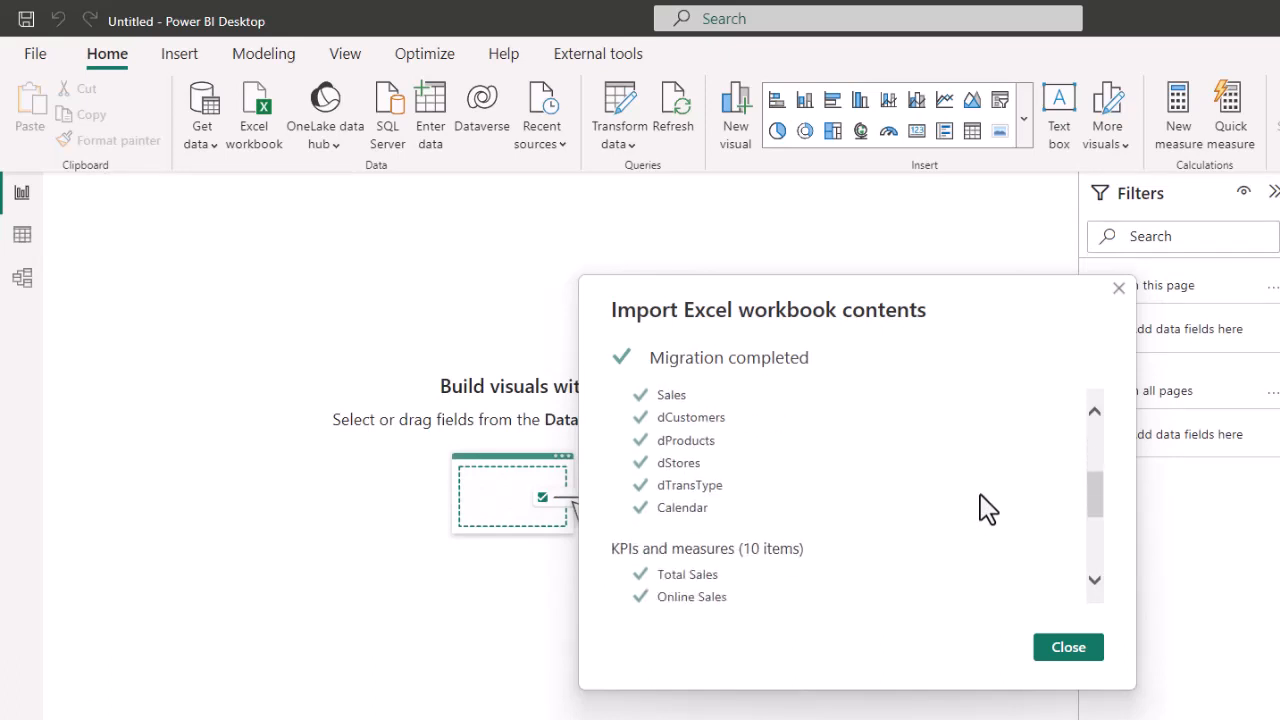
scroll(987, 509, "down", 1)
scroll(987, 509, "down", 1)
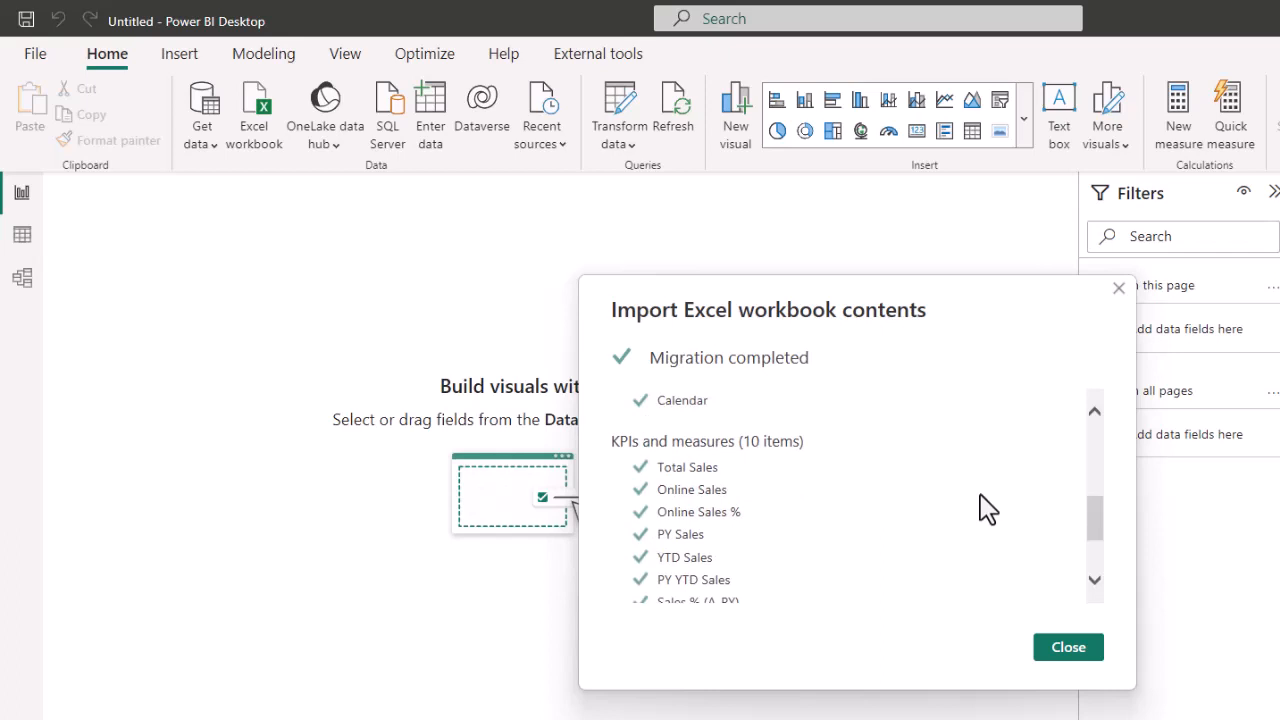
scroll(987, 509, "down", 2)
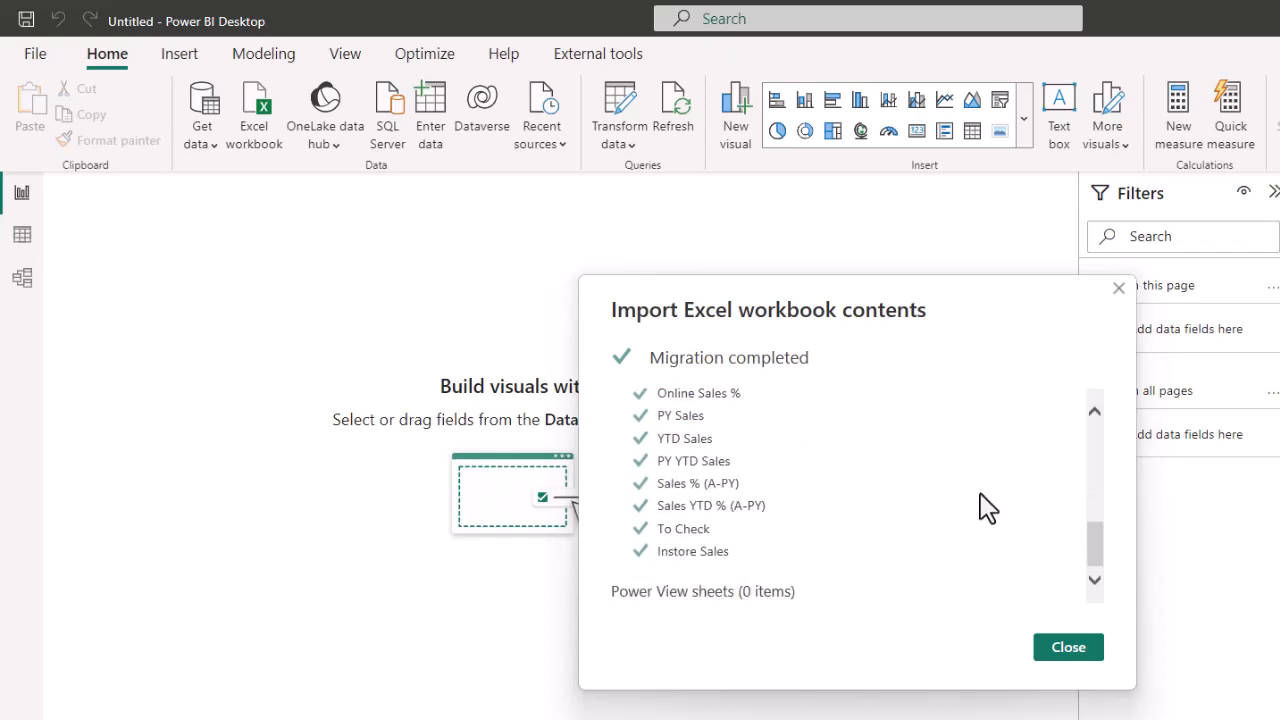
scroll(987, 500, "up", 8)
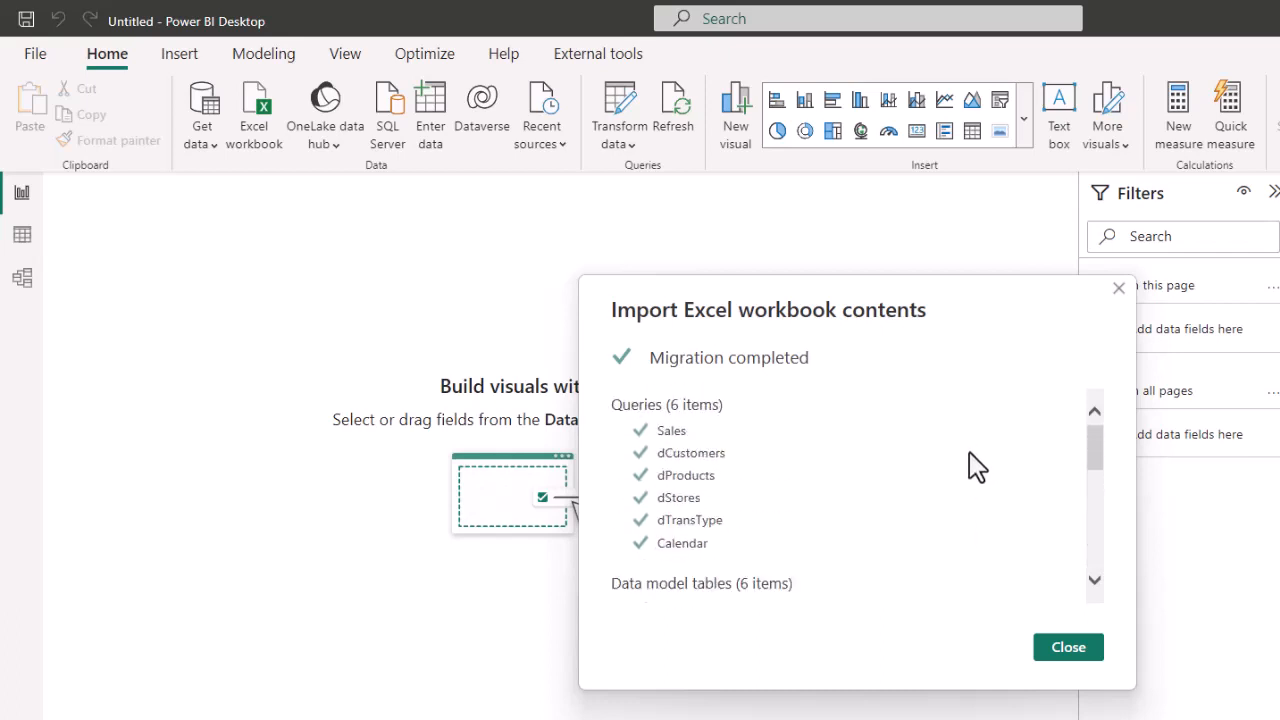
left_click(1068, 647)
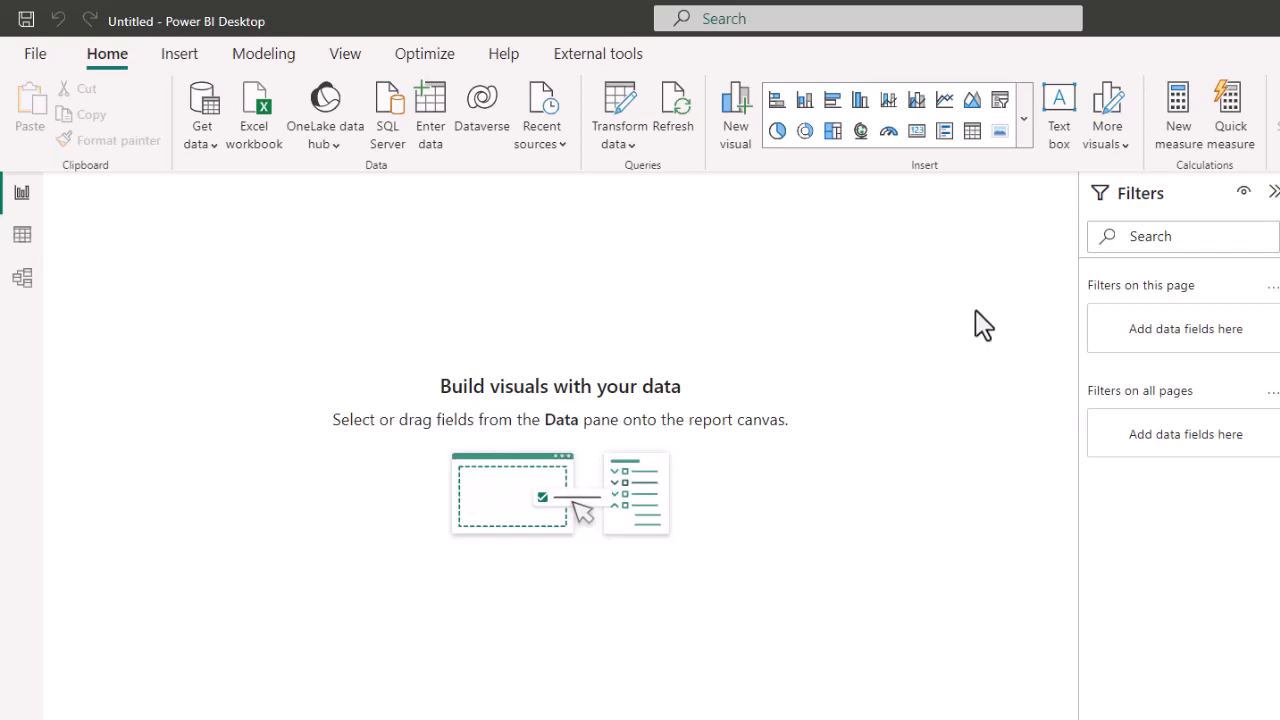
left_click(22, 280)
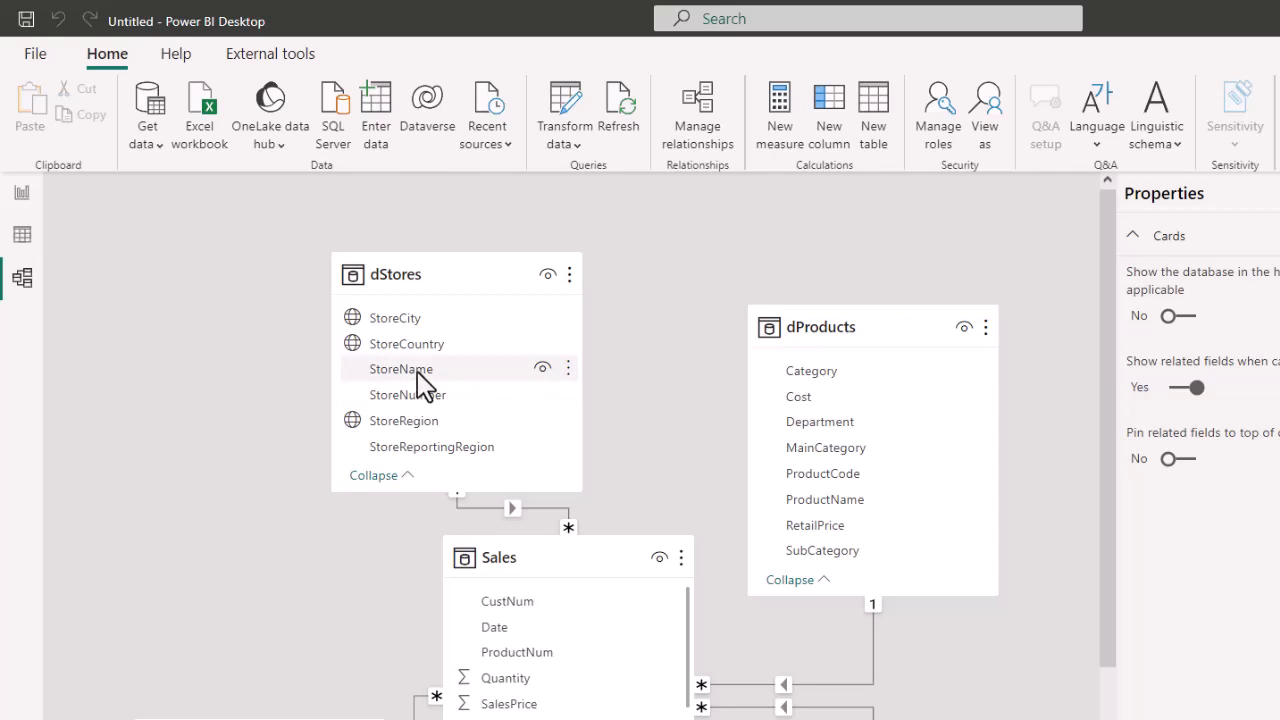
left_click(22, 195)
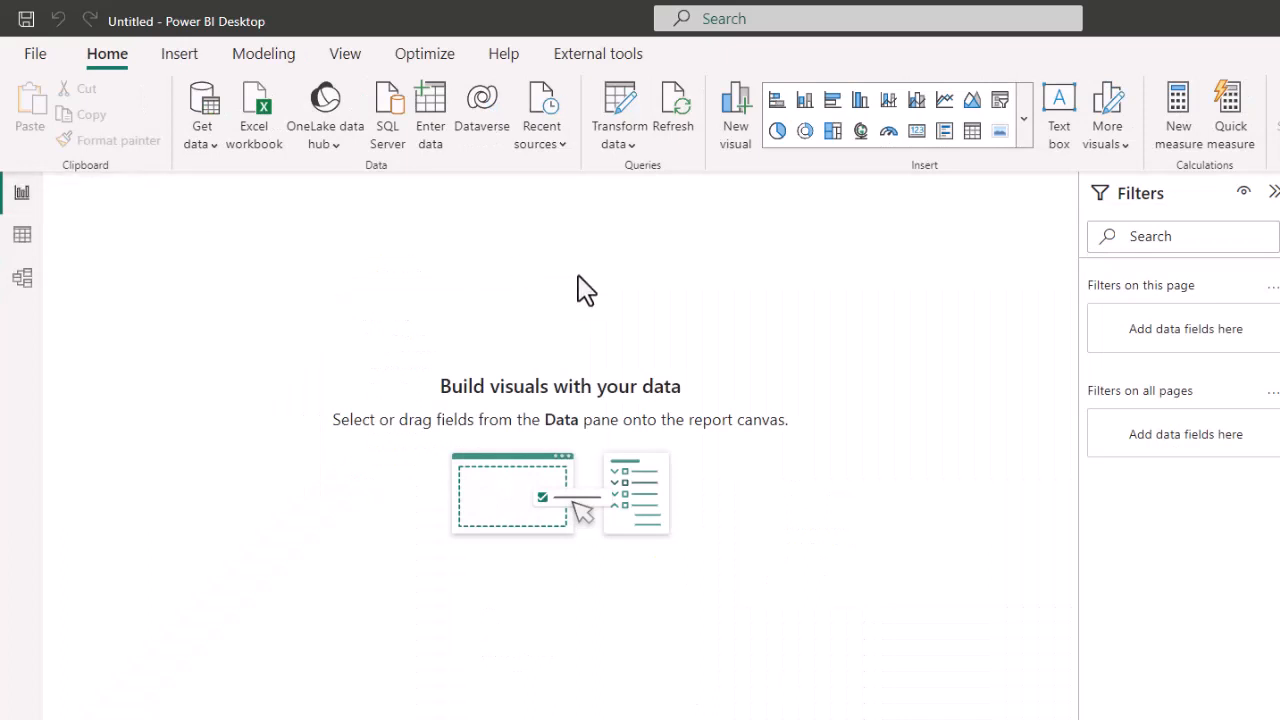
Add a card visual showing Instore Sales to the report page, move it away from the corner and widen it slightly.
left_click(916, 132)
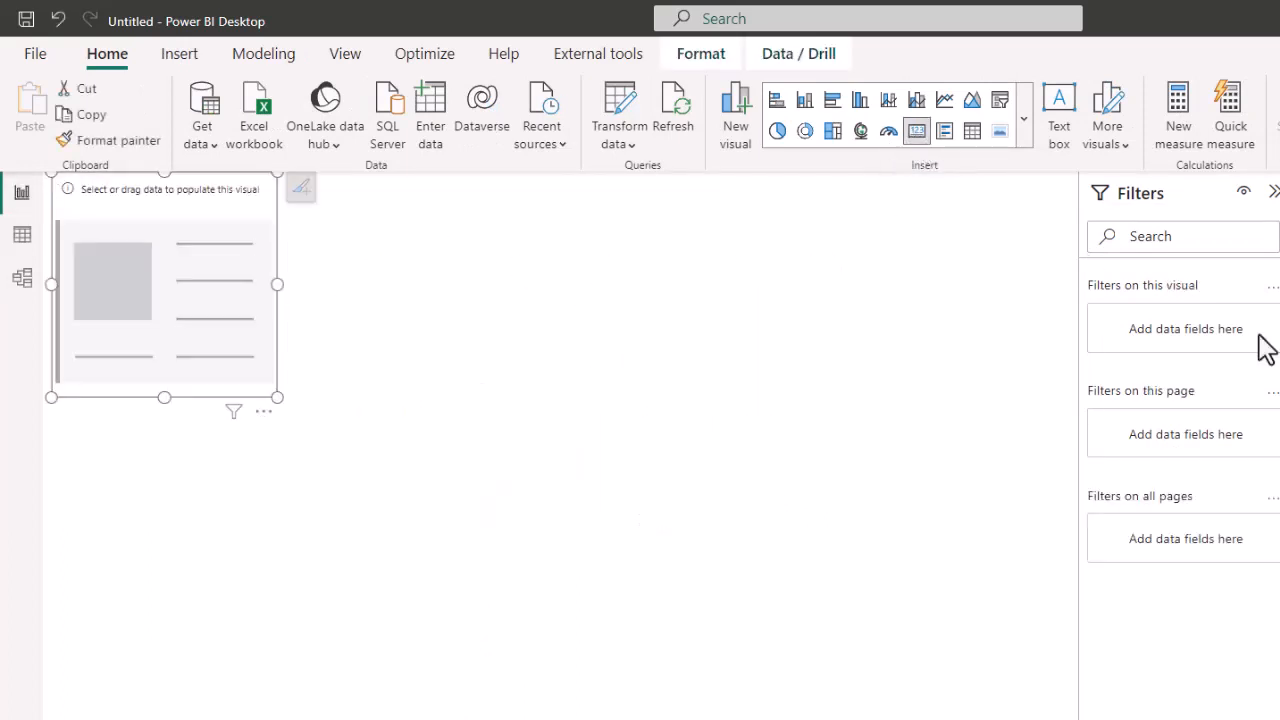
left_click_drag(170, 245, 476, 301)
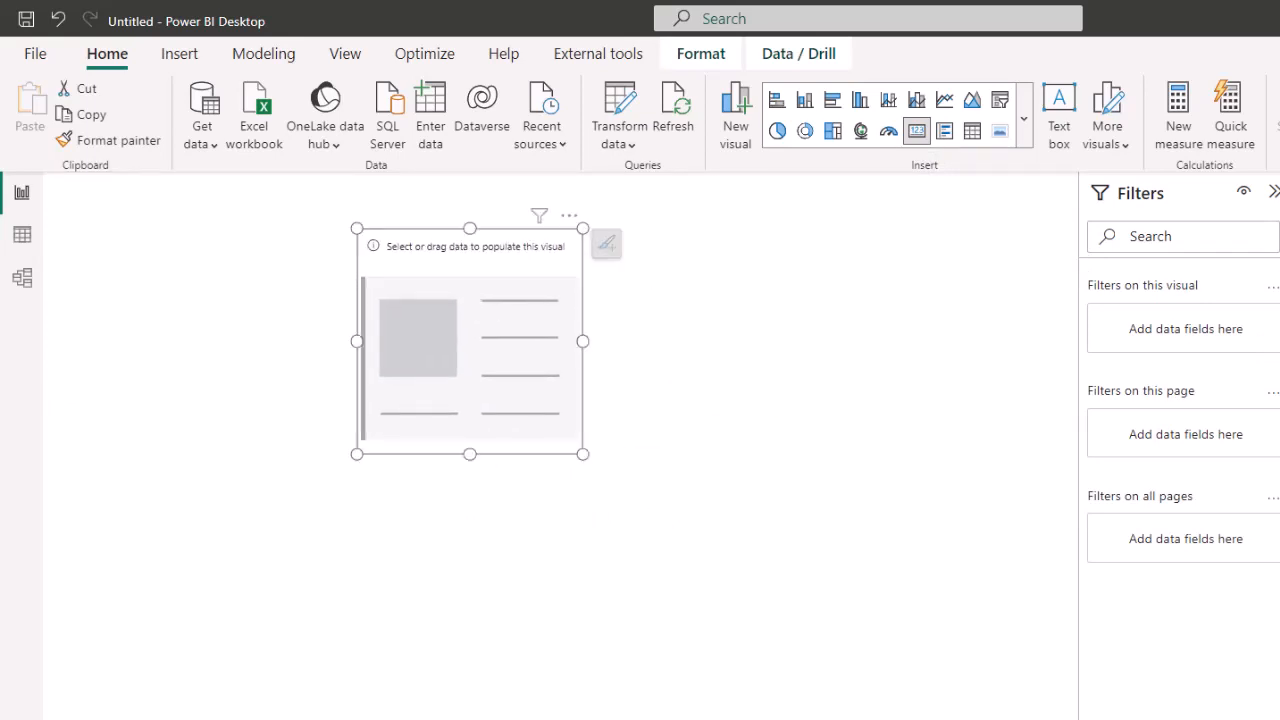
left_click_drag(1275, 410, 508, 400)
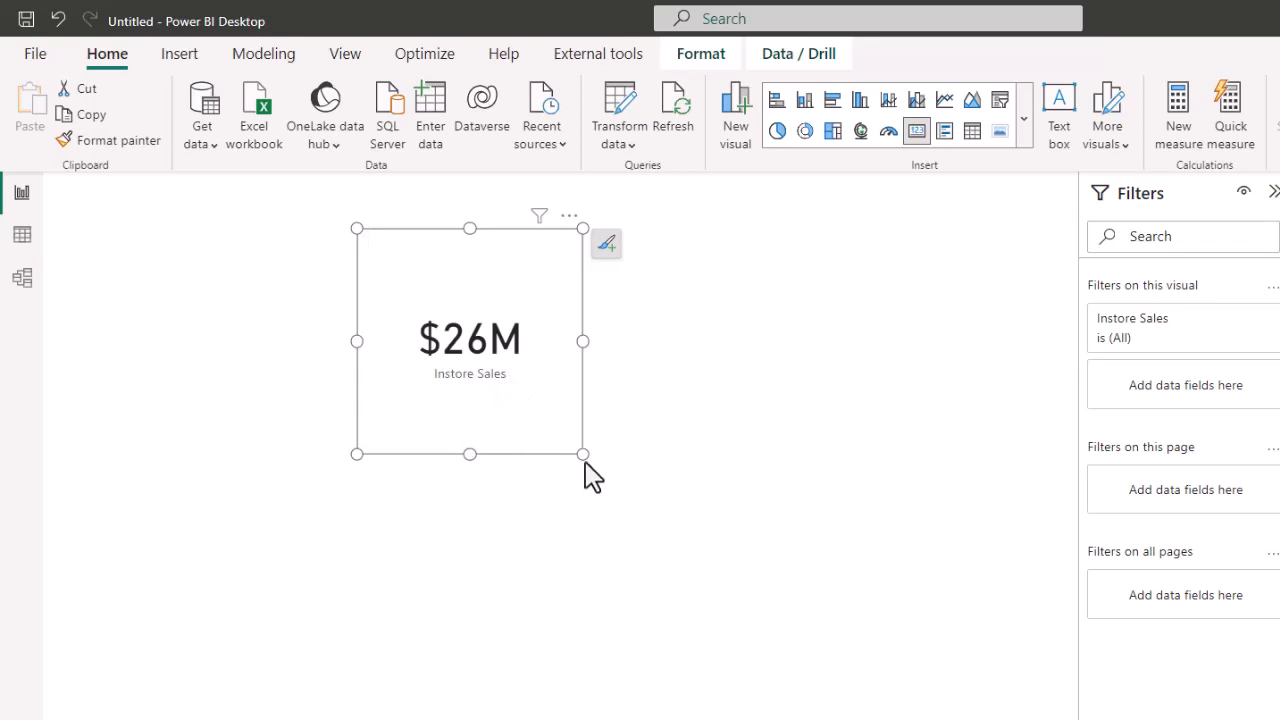
left_click_drag(583, 455, 601, 449)
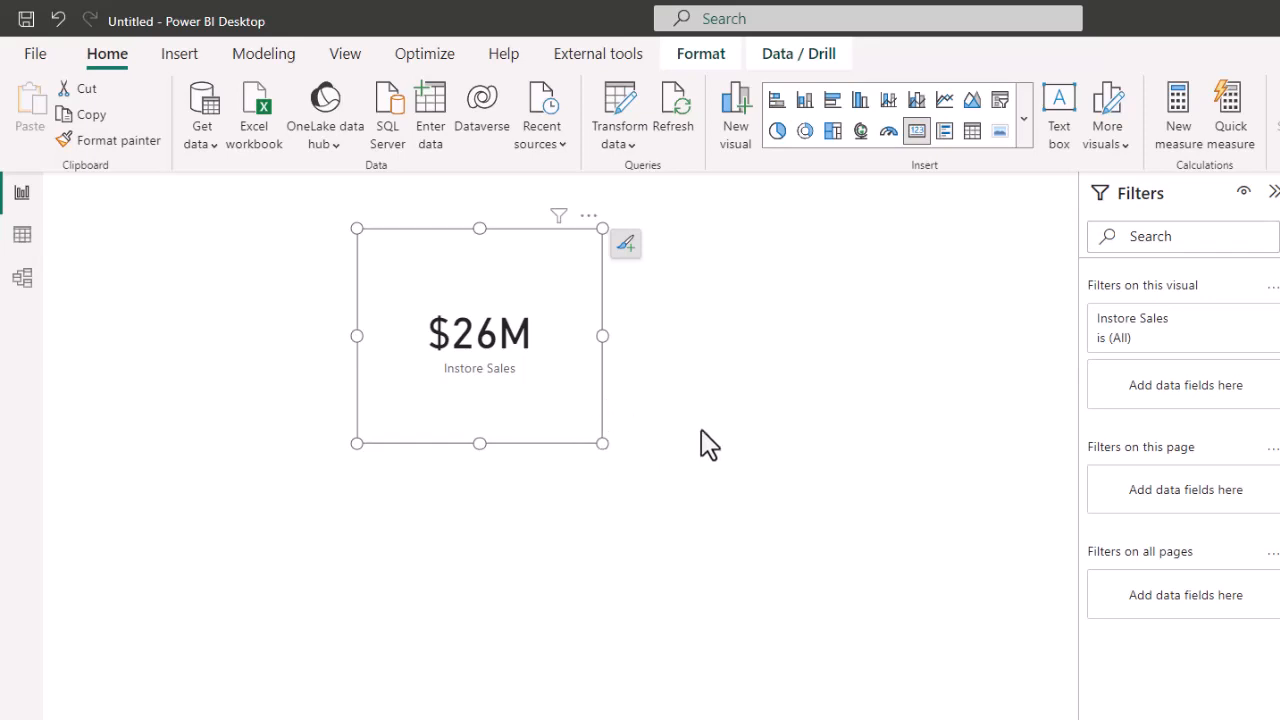
Convert the card to the new multi-value card visual, add Online Sales and Online Sales %, and enlarge it to fit all three values.
left_click(1021, 121)
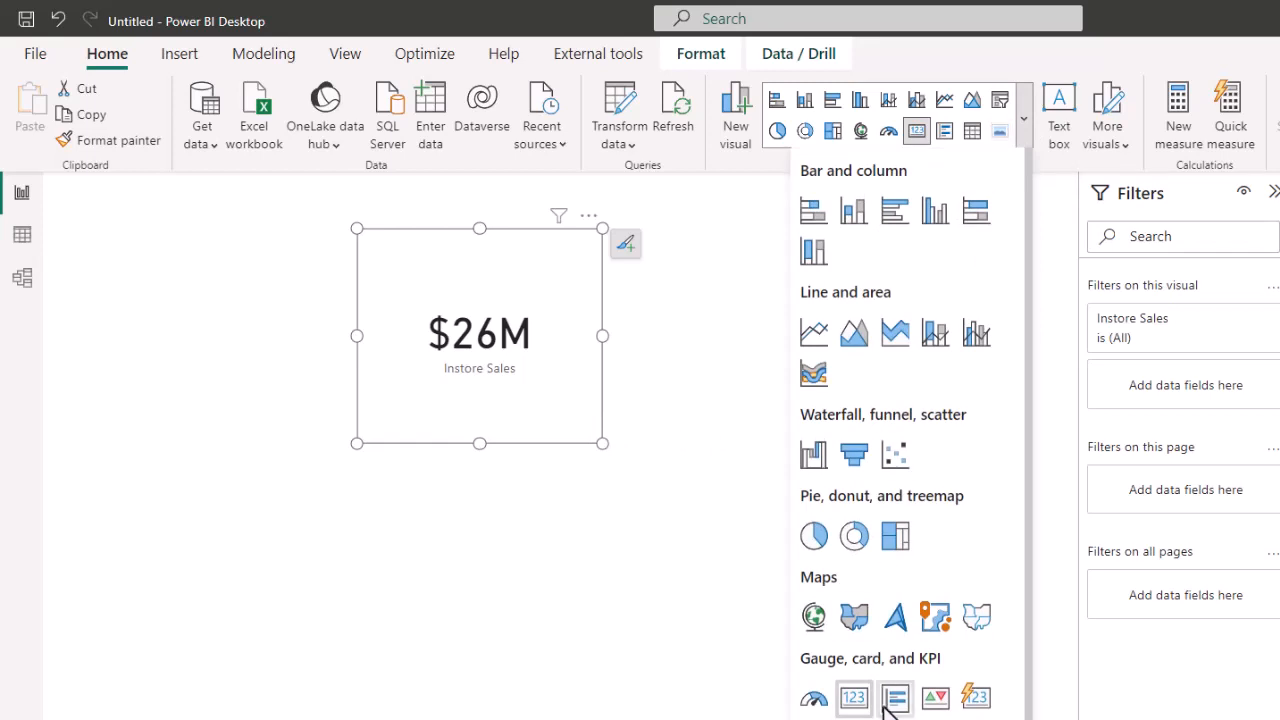
scroll(886, 697, "down", 3)
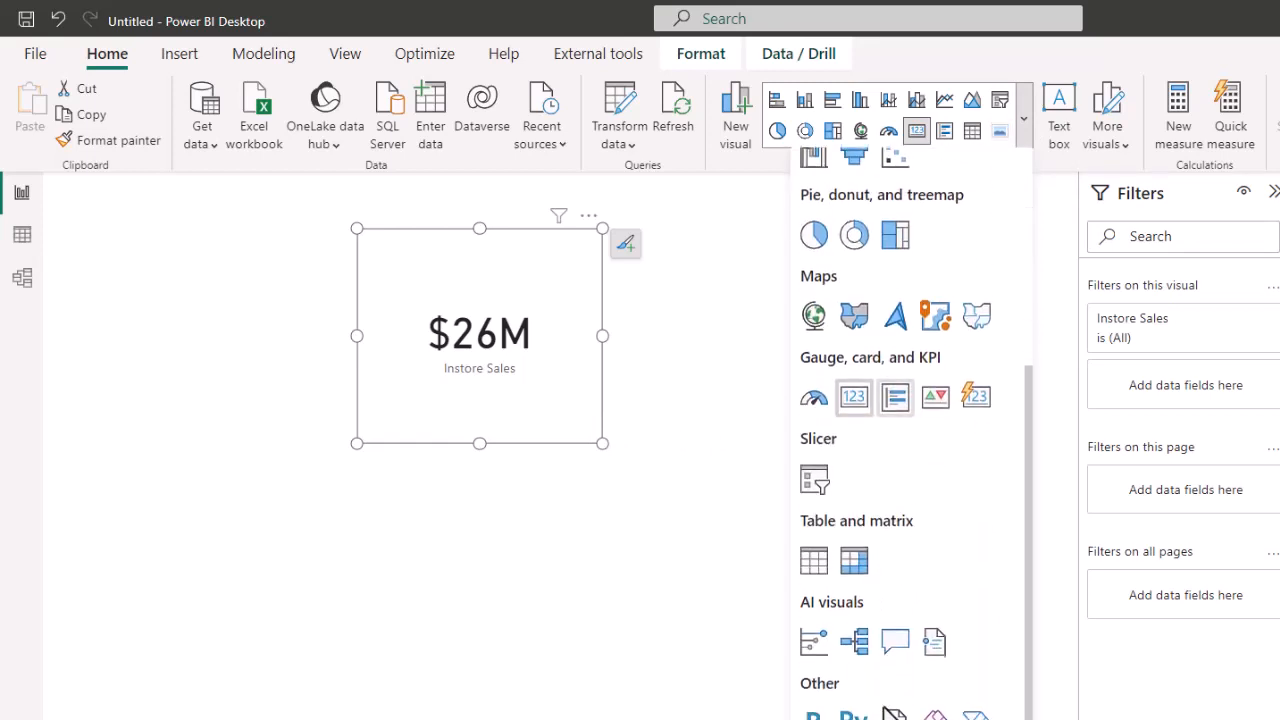
left_click(977, 398)
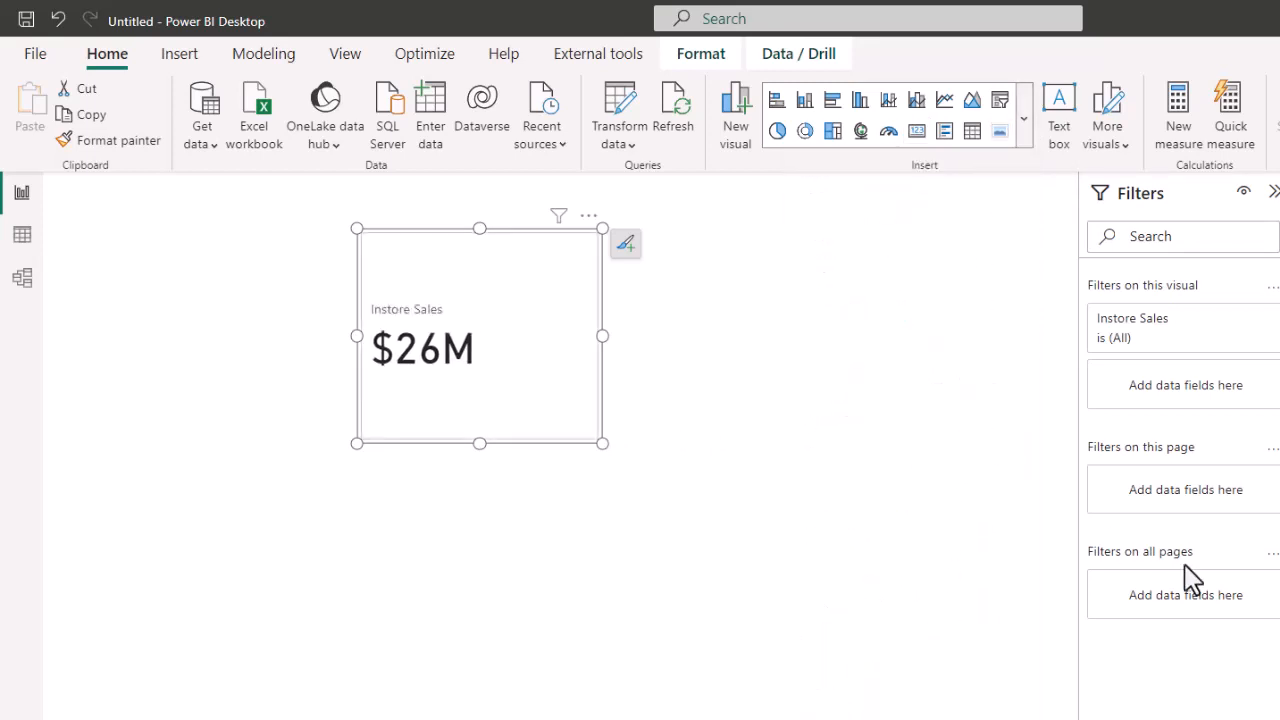
left_click_drag(700, 478, 575, 405)
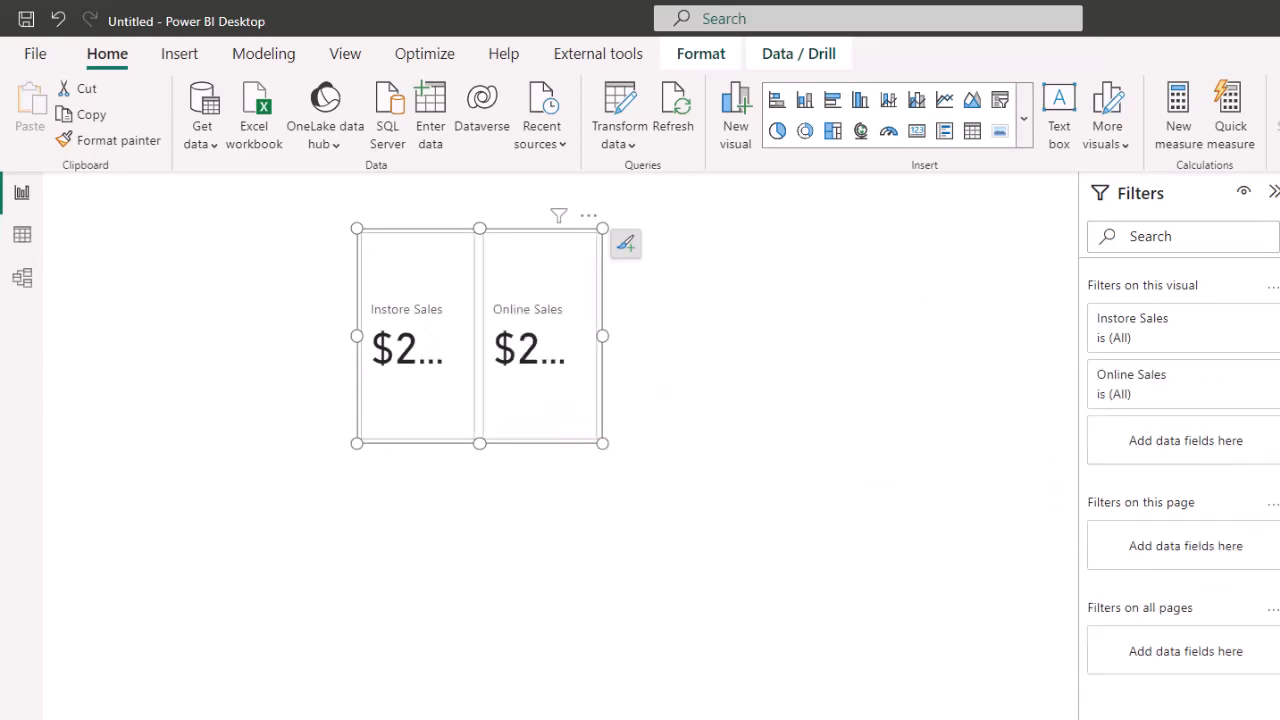
left_click_drag(880, 458, 951, 511)
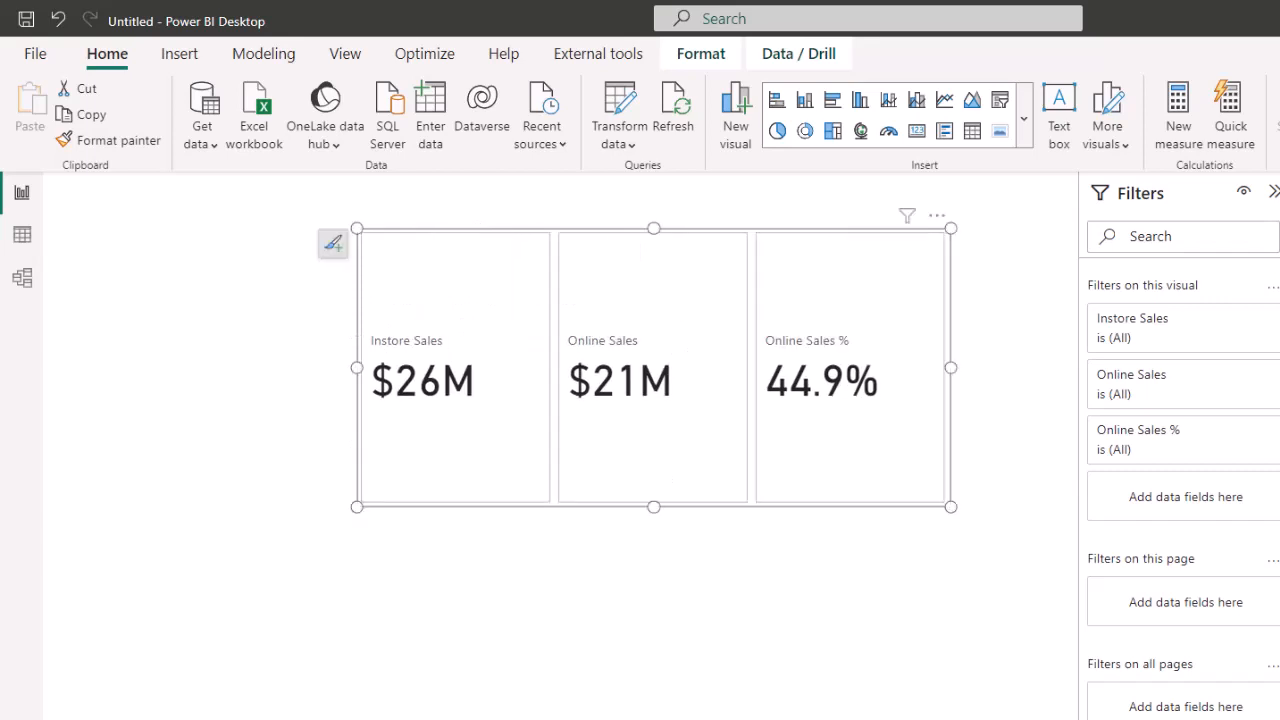
Delete the three-value sales card from the report page.
key("Delete")
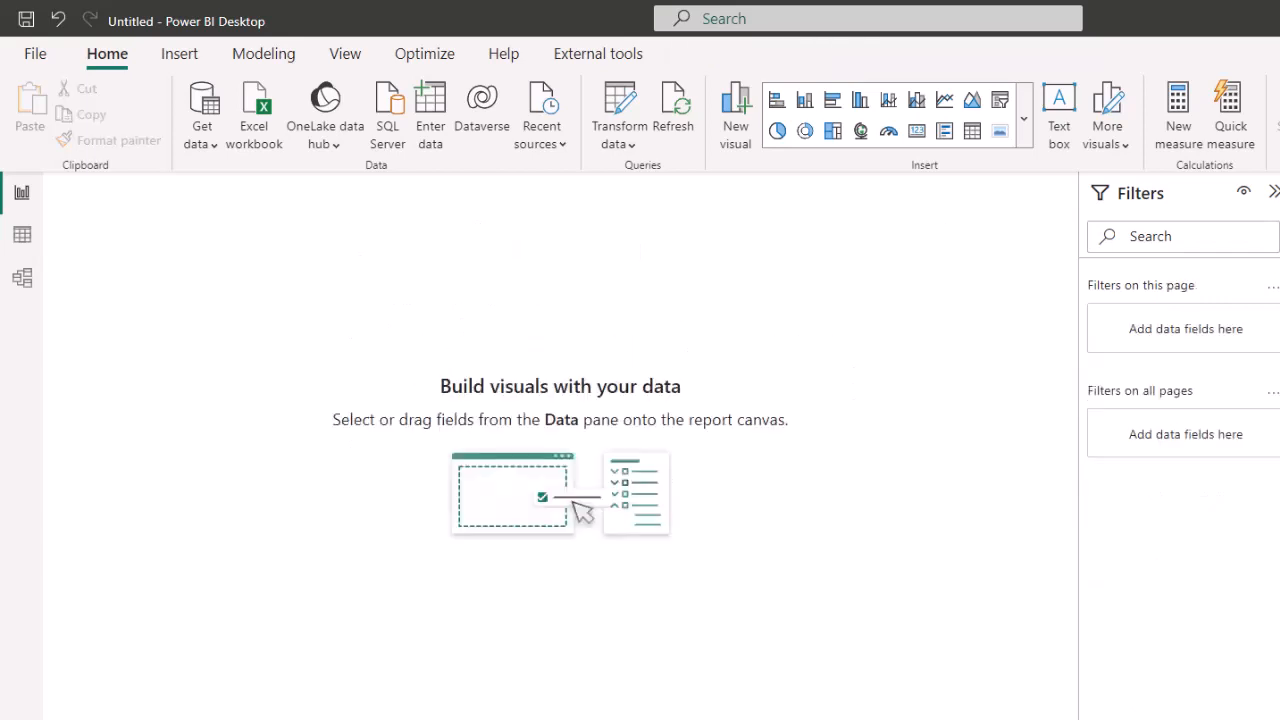
Revisit the file import options and examine how the imported tables relate to Sales in the model diagram.
left_click(36, 57)
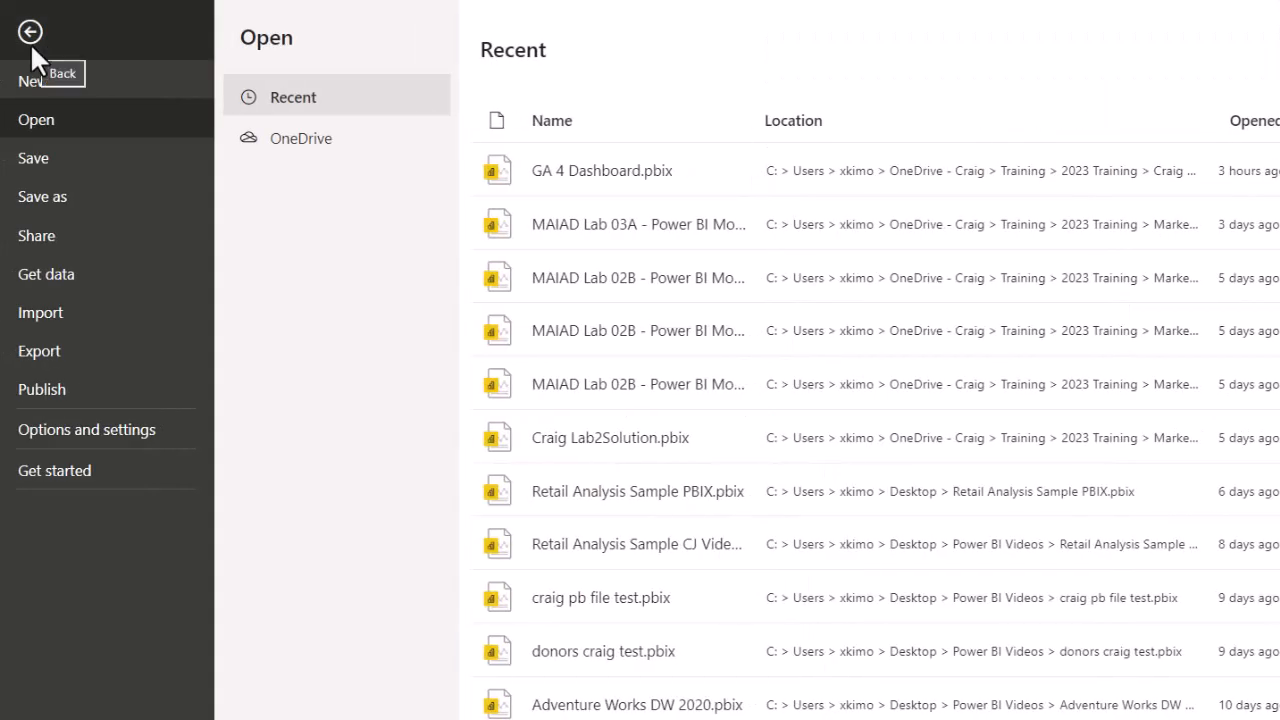
left_click(41, 310)
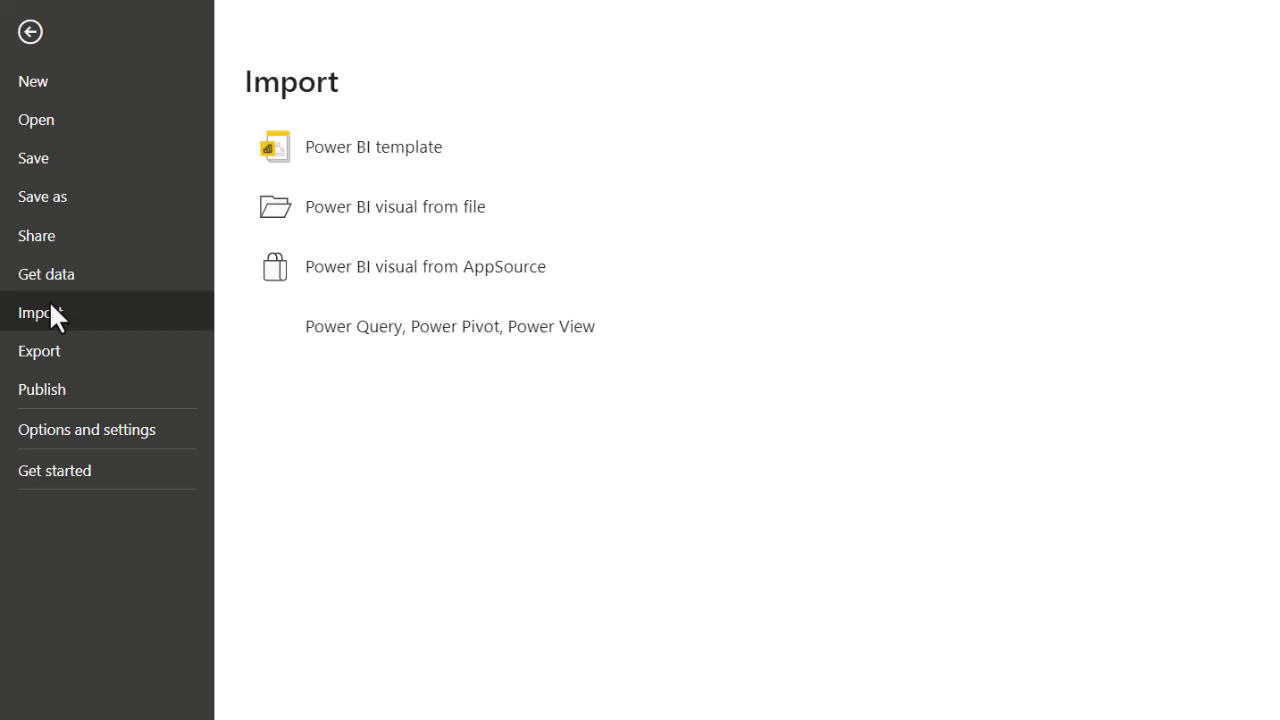
left_click(29, 33)
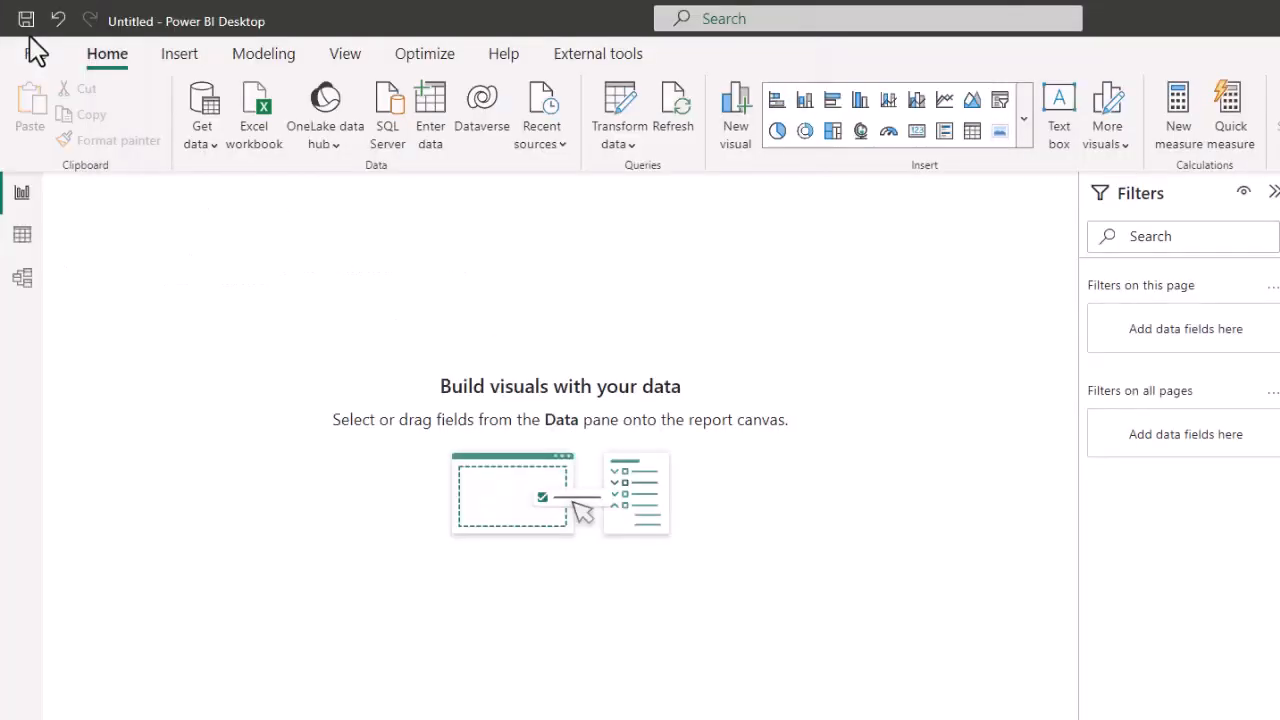
left_click(23, 285)
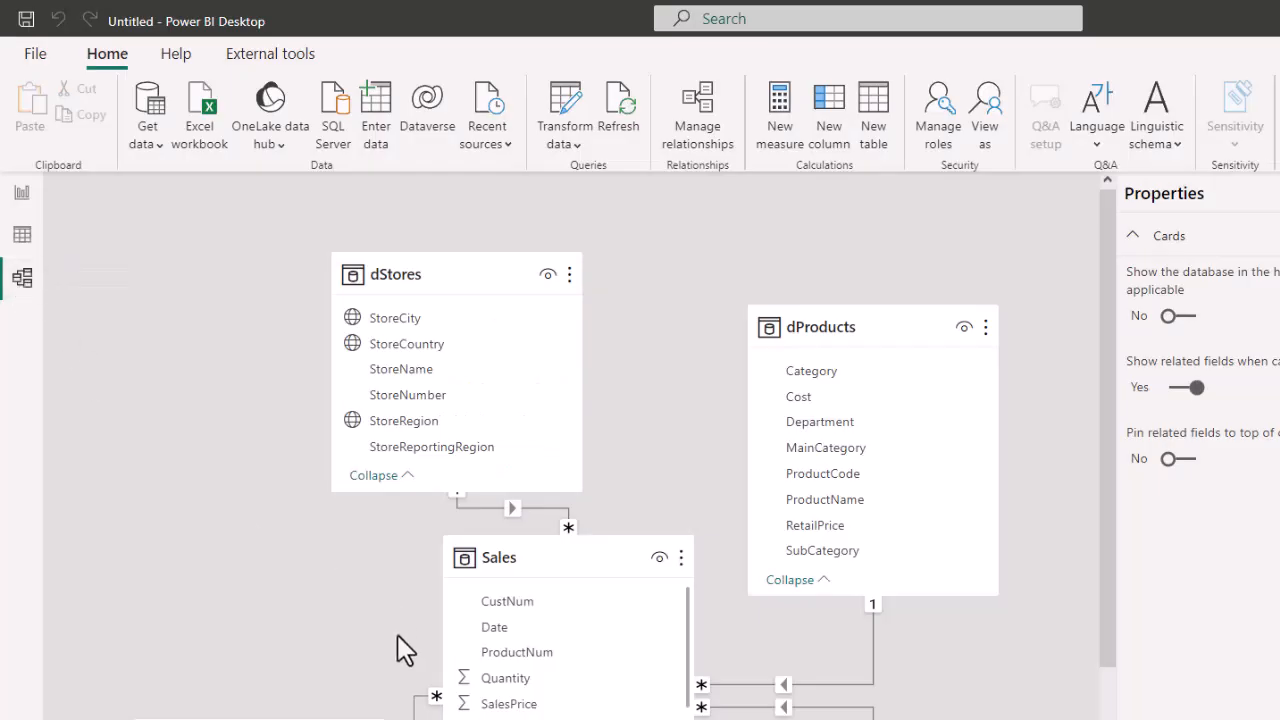
scroll(397, 635, "down", 3)
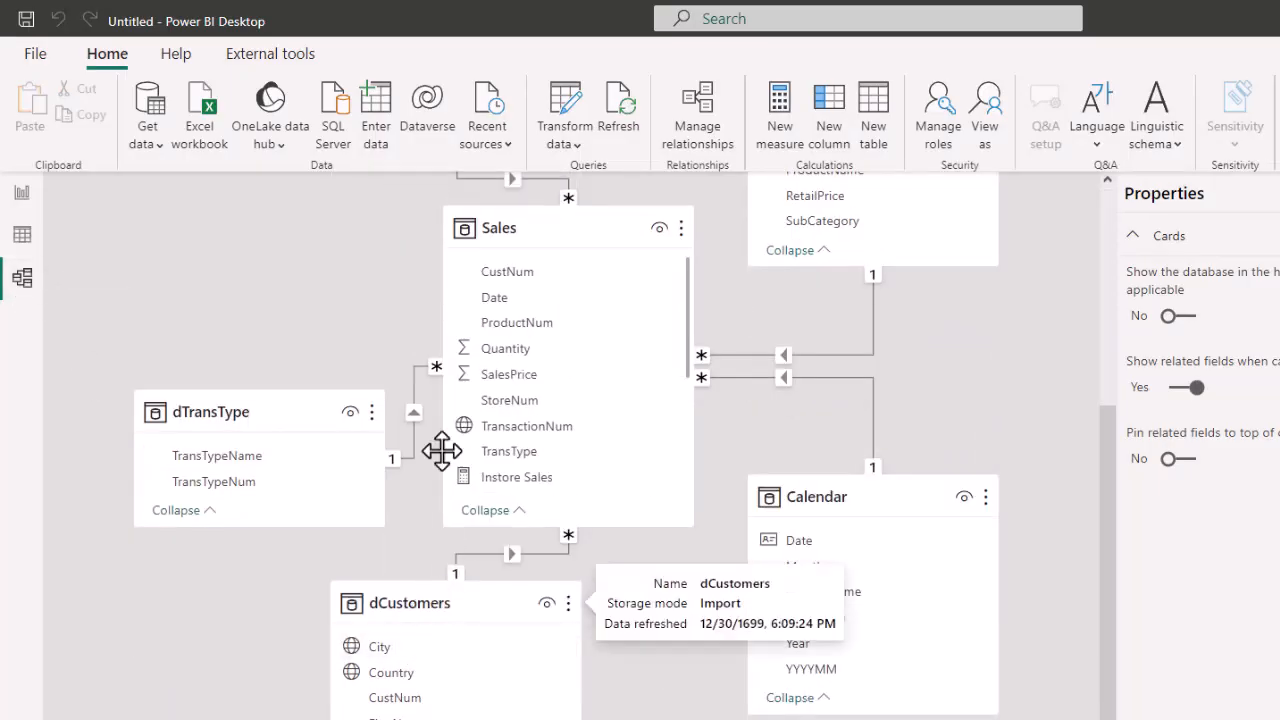
Move the dCustomers table slightly left below Sales in the model diagram and review the table layout and the report page.
left_click_drag(451, 606, 412, 700)
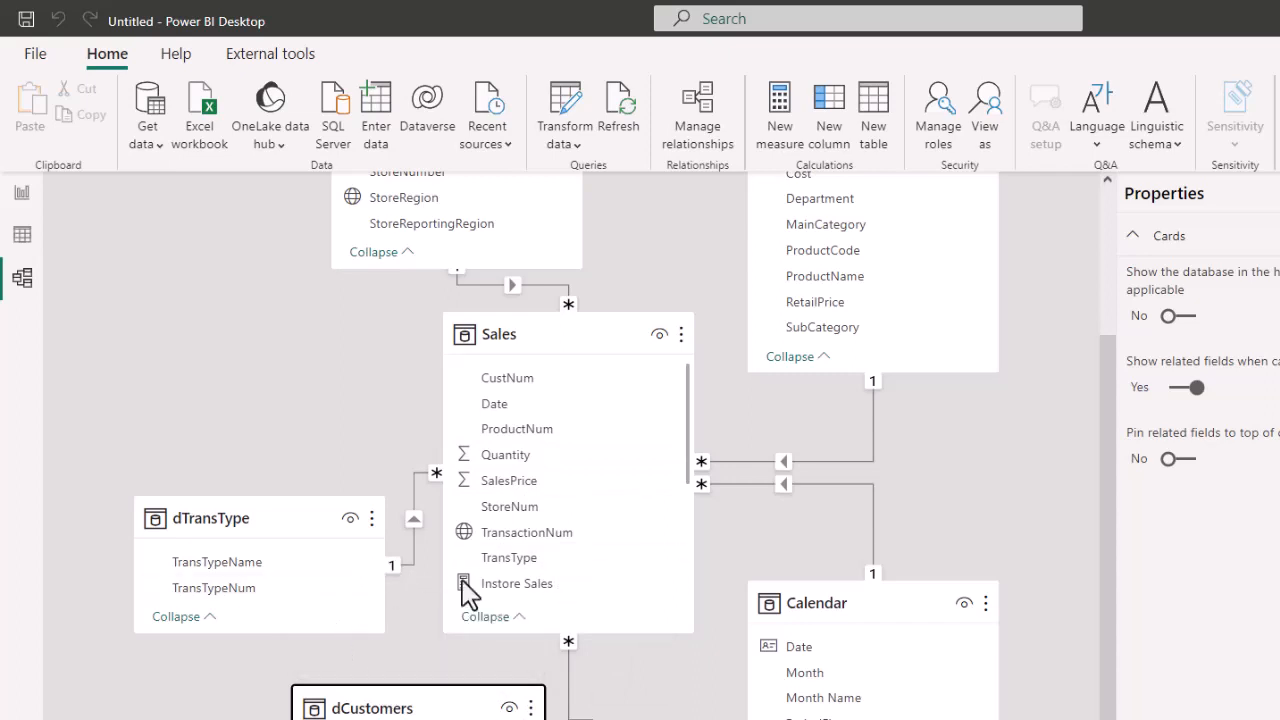
scroll(526, 536, "up", 3)
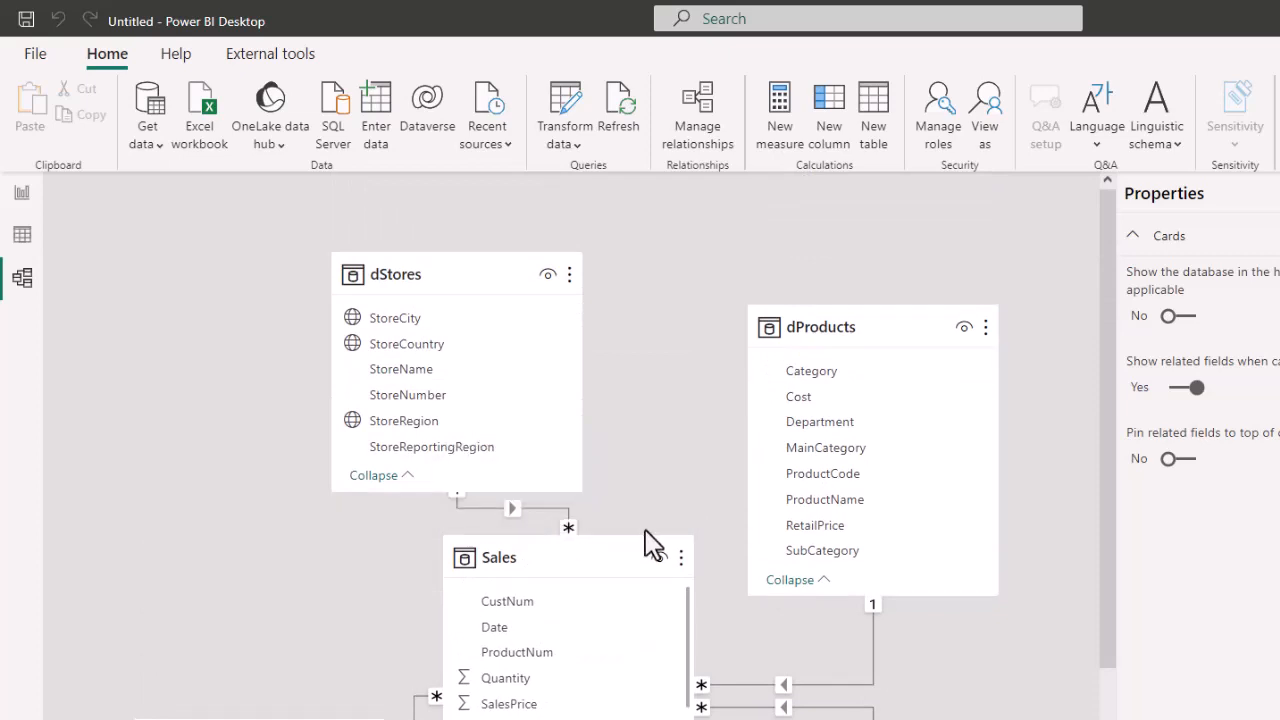
scroll(689, 539, "down", 4)
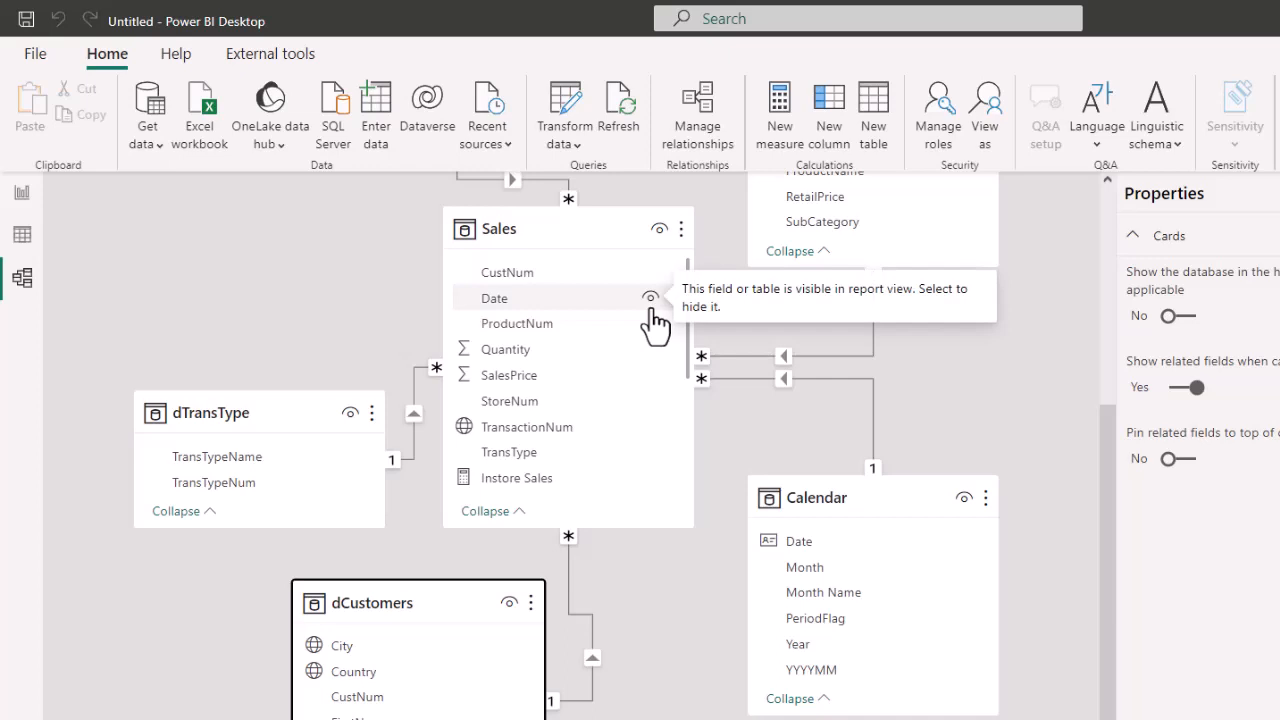
scroll(370, 460, "up", 3)
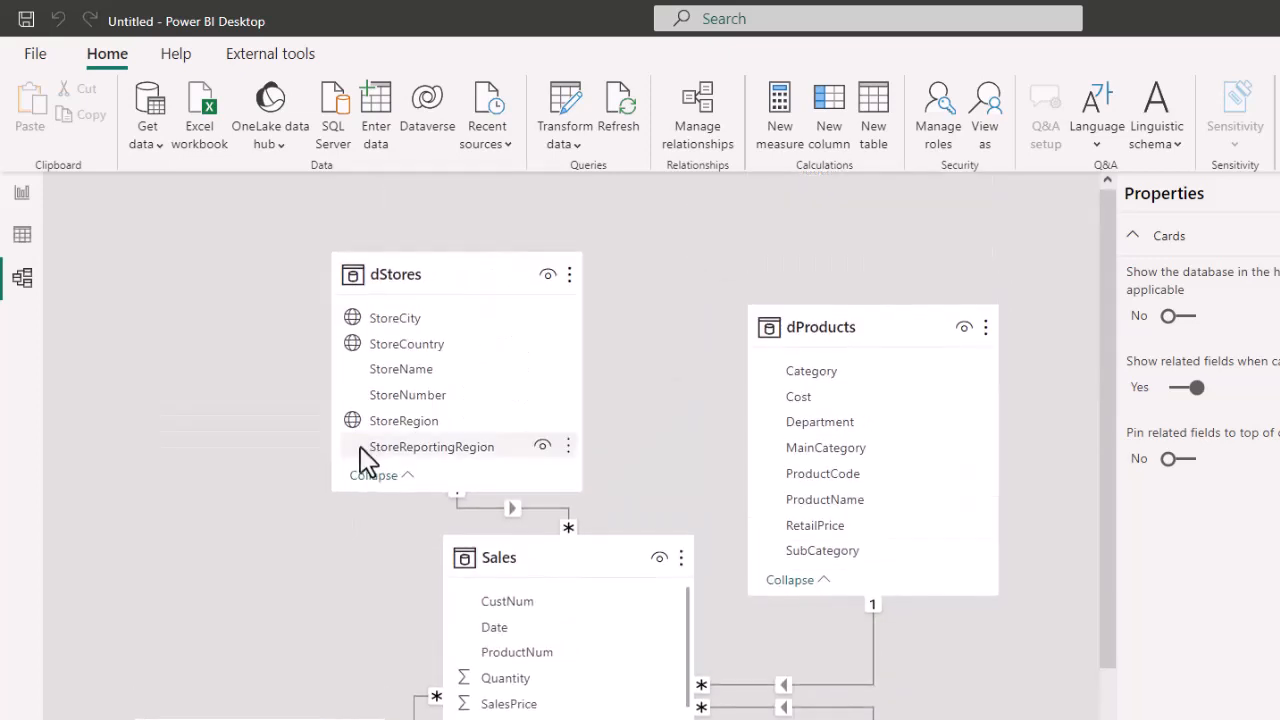
left_click(22, 197)
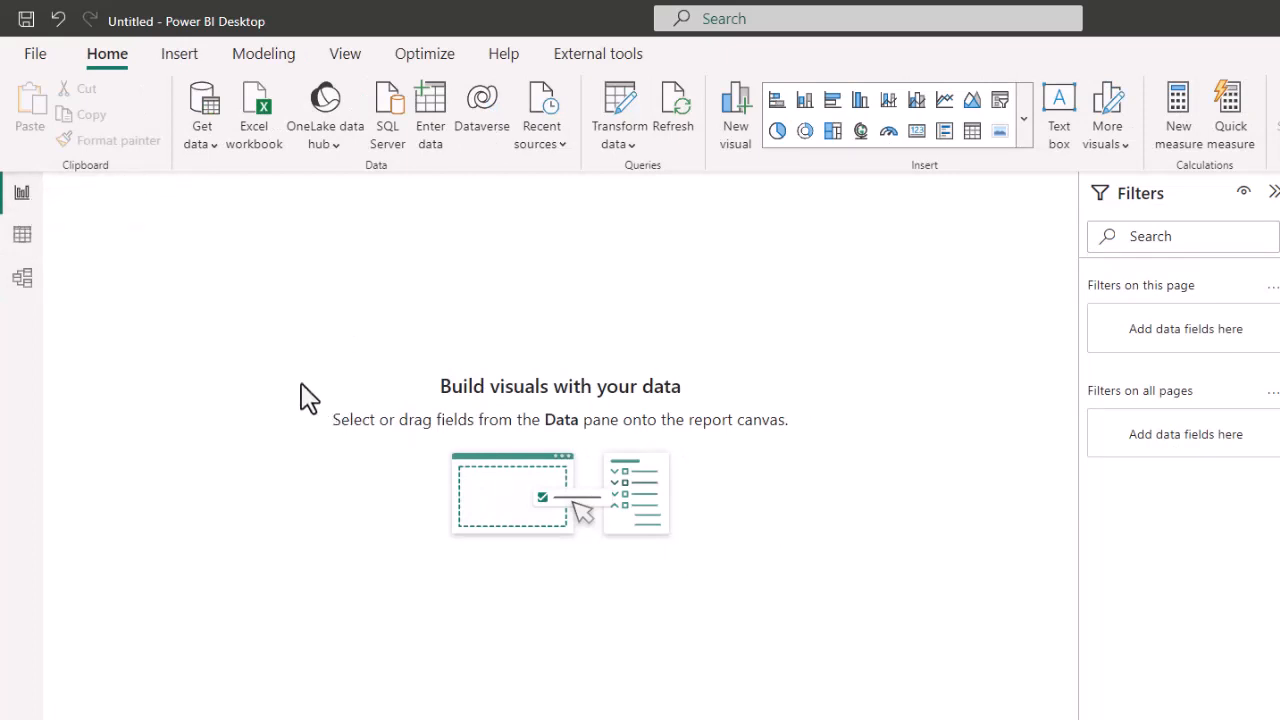
left_click(22, 282)
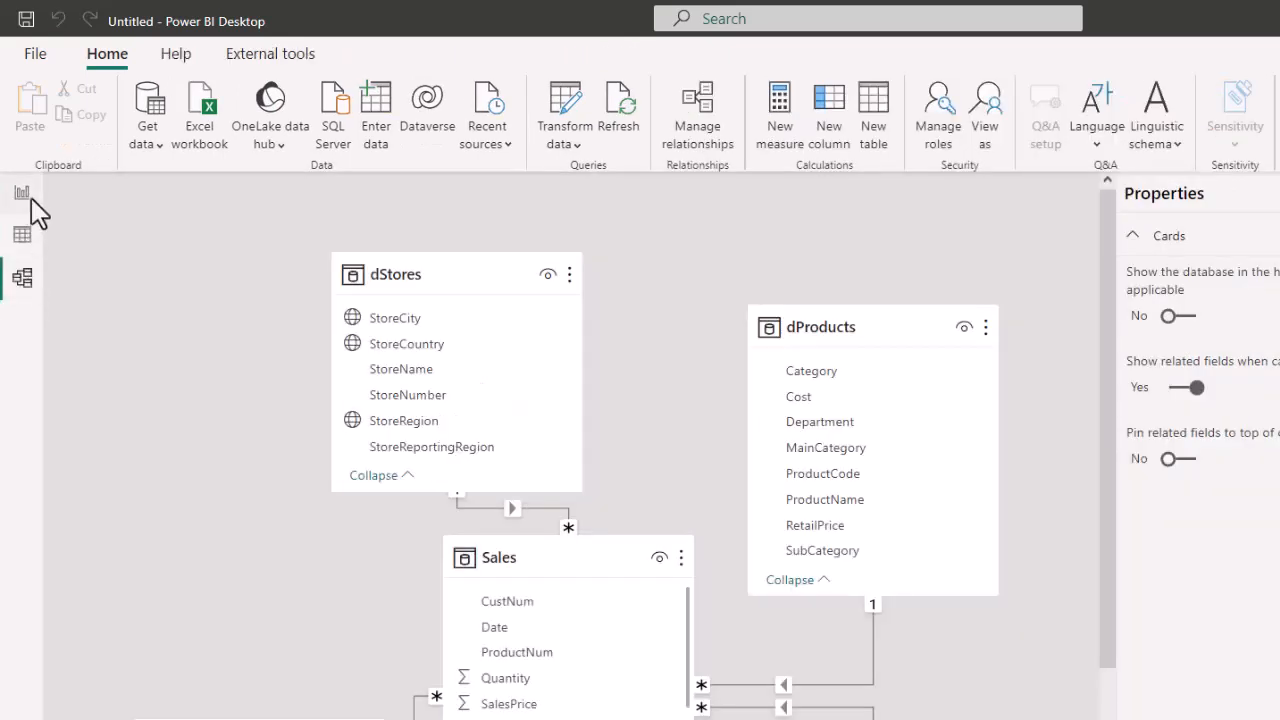
Bring back the card with Instore Sales, Online Sales and Online Sales % on the report page and reduce its height.
left_click(24, 196)
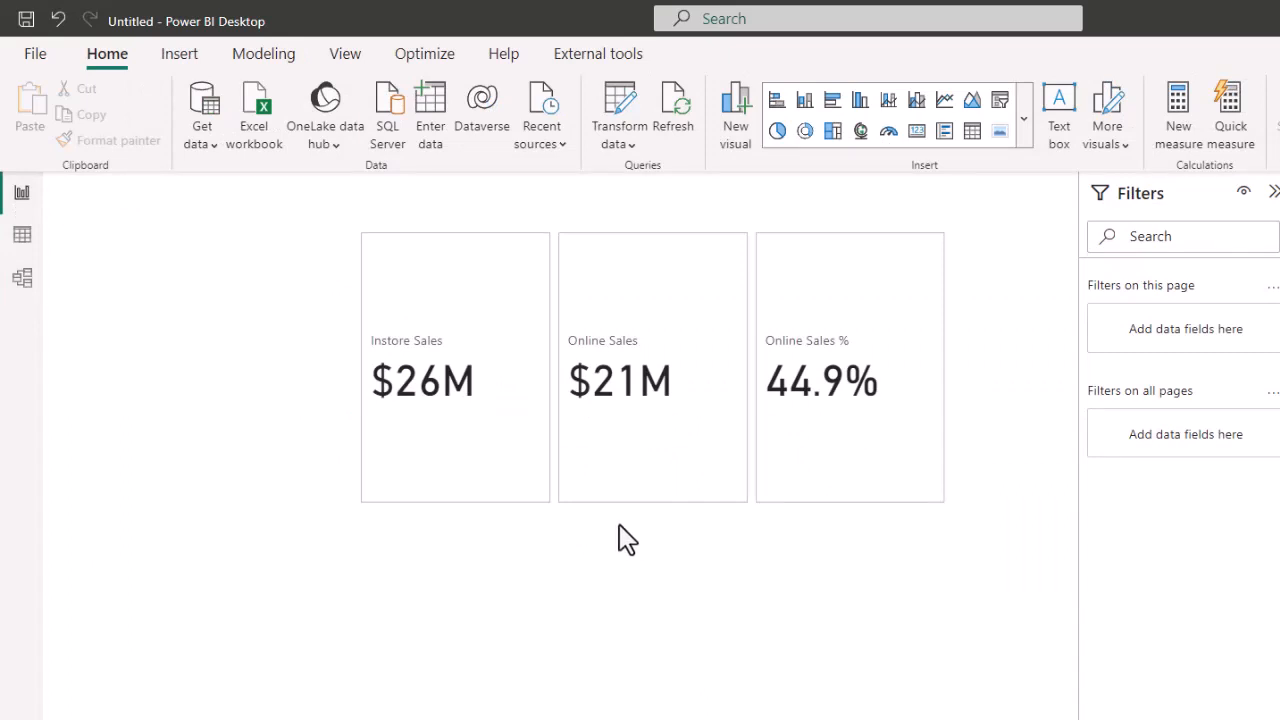
left_click(951, 509)
left_click_drag(951, 509, 951, 466)
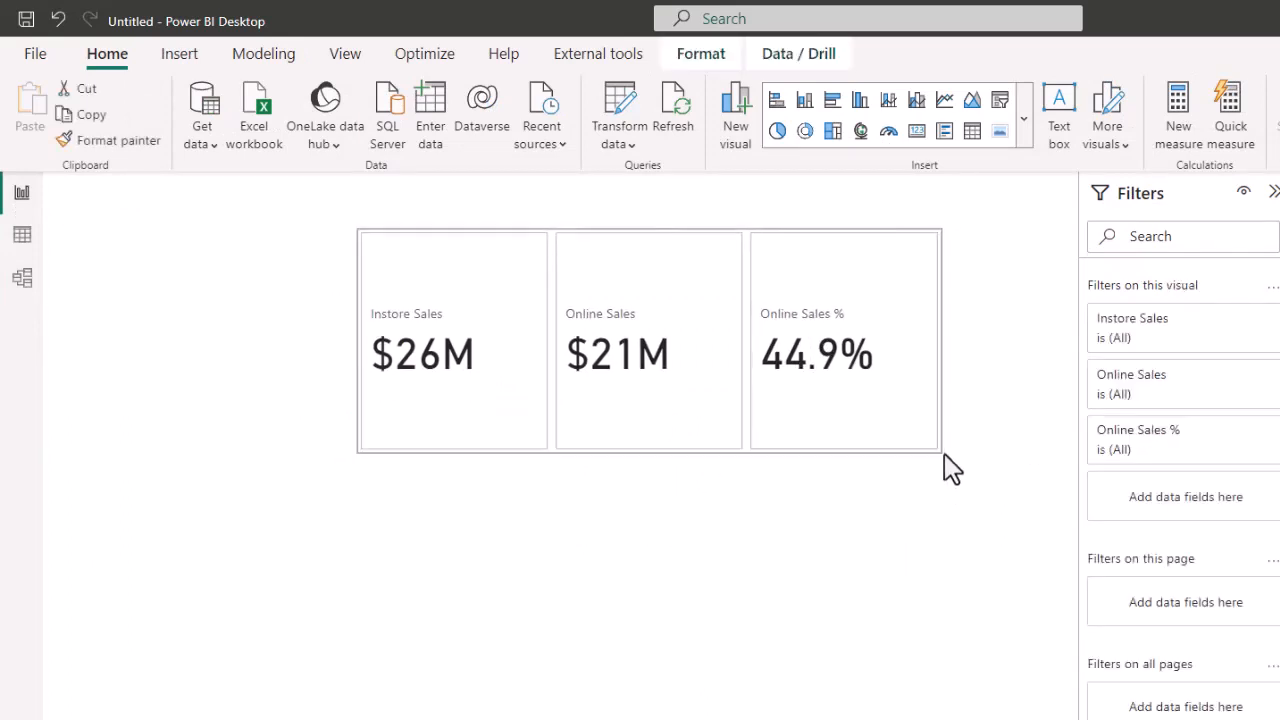
Add a clustered column chart of Instore Sales by Department below the card and enlarge it to slightly beyond the card's right edge.
left_click(860, 99)
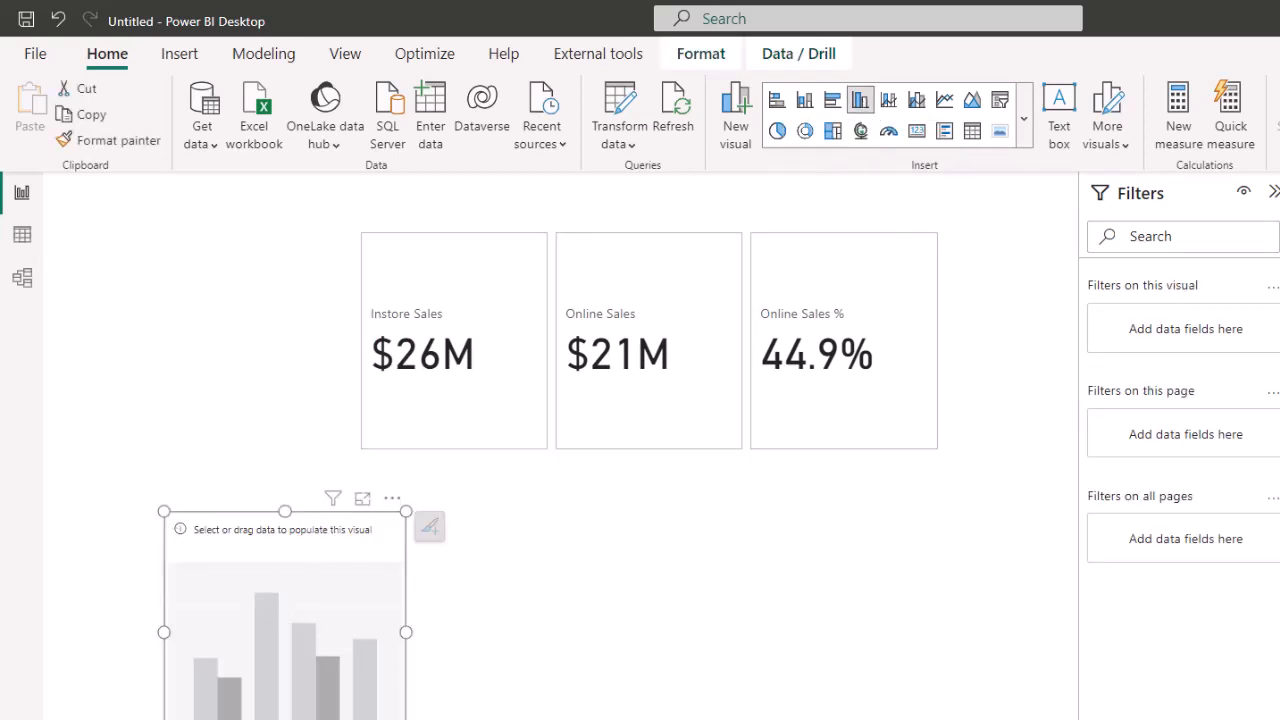
left_click_drag(406, 718, 906, 706)
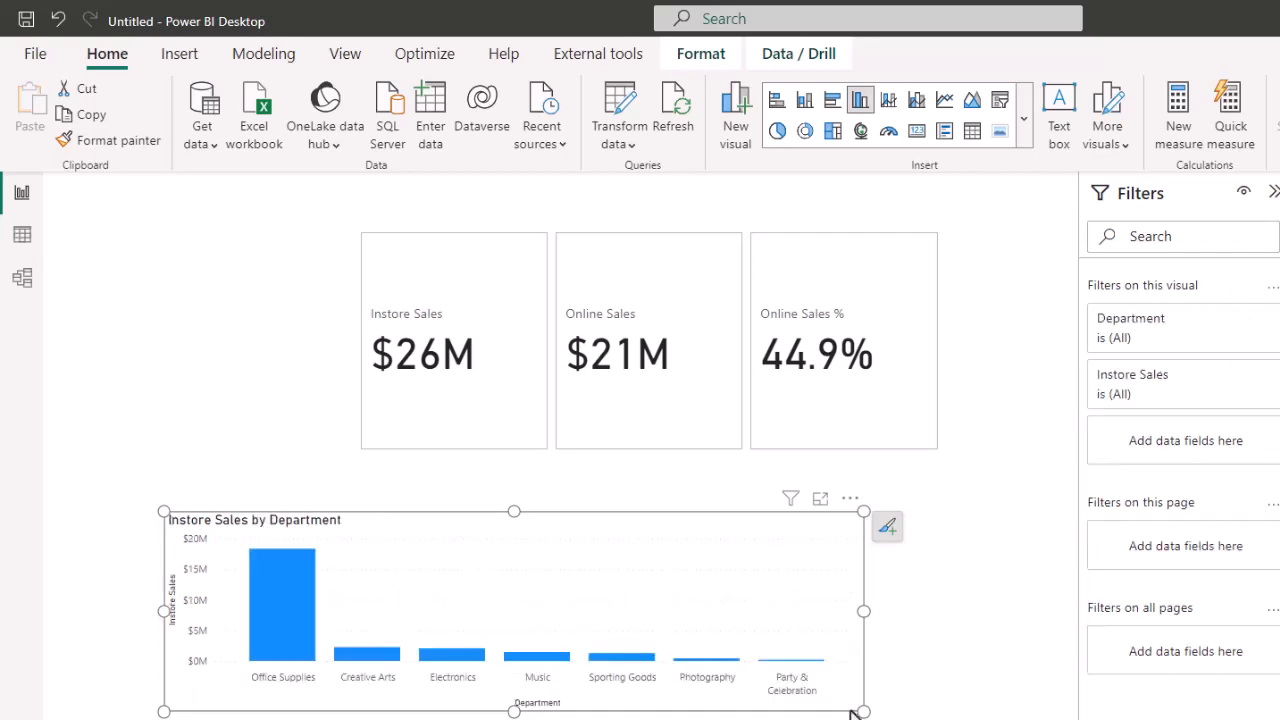
left_click_drag(863, 711, 967, 719)
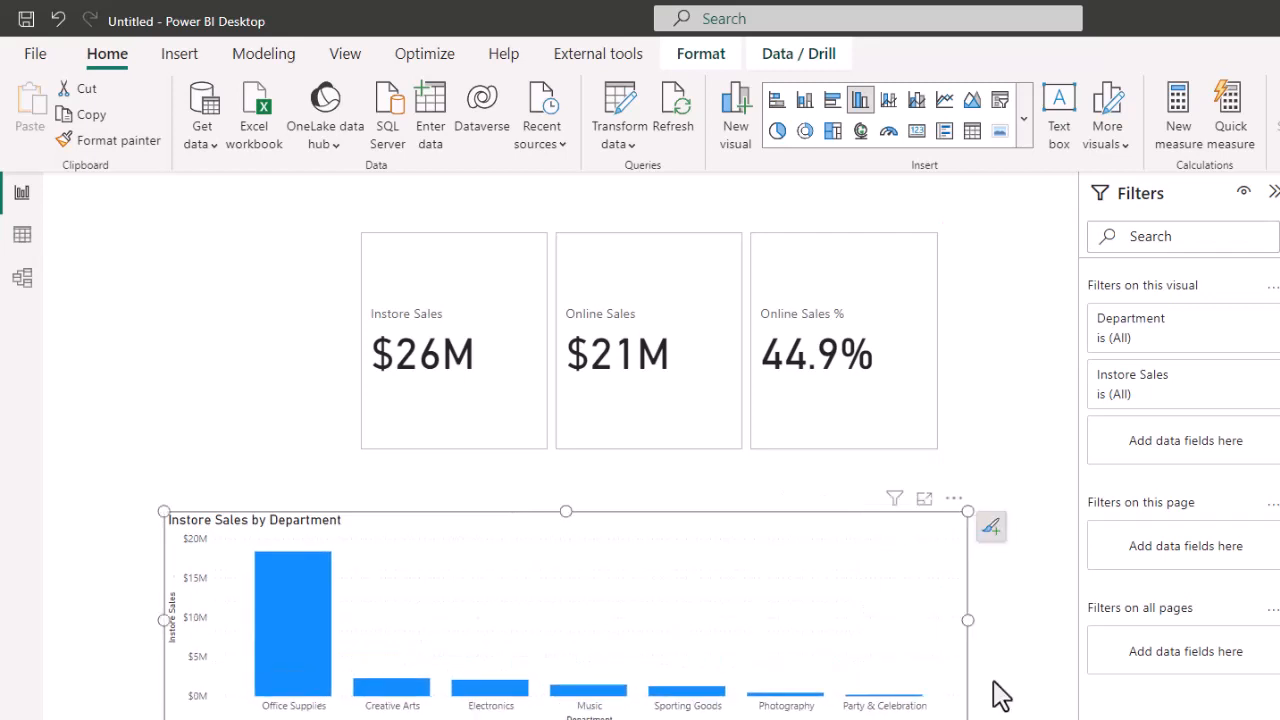